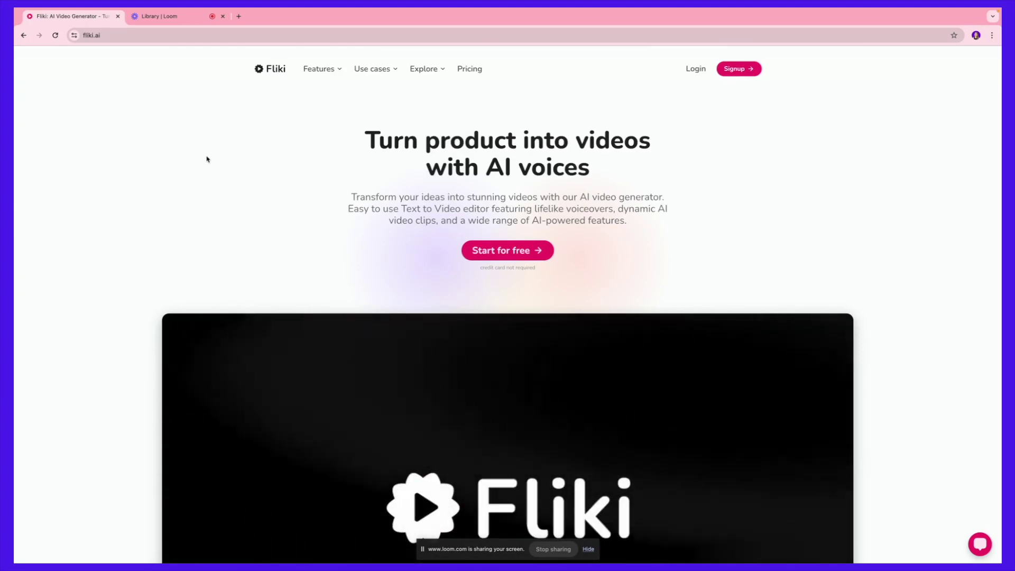
Step: Scroll the fliki.ai homepage, then use 'Start for free' to reach the sign-in page
scroll(207, 159, "down", 8)
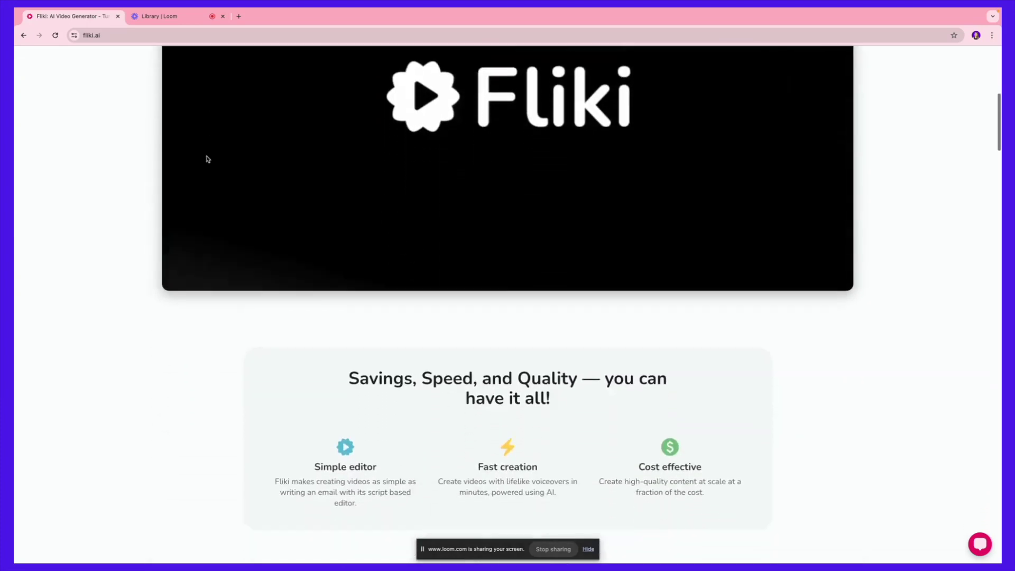
scroll(206, 159, "down", 3)
scroll(206, 159, "down", 5)
scroll(207, 160, "down", 3)
scroll(207, 159, "down", 5)
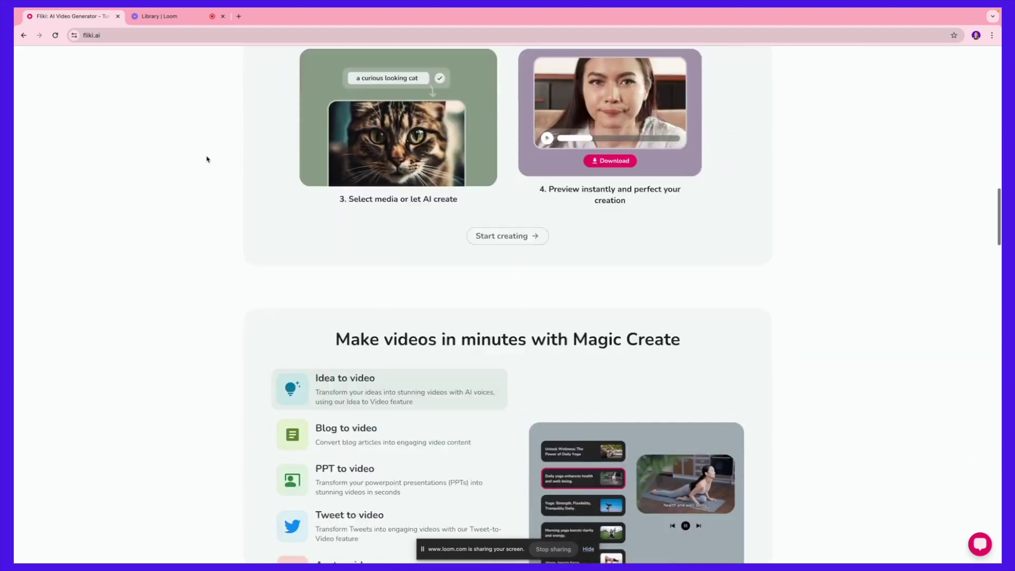
scroll(207, 159, "down", 2)
scroll(206, 159, "down", 1)
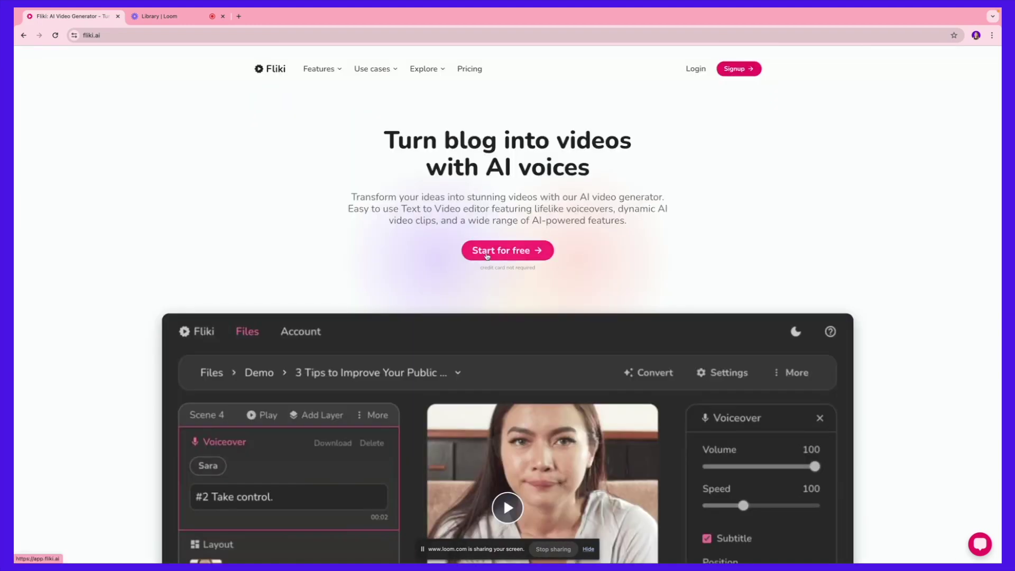
left_click(487, 252)
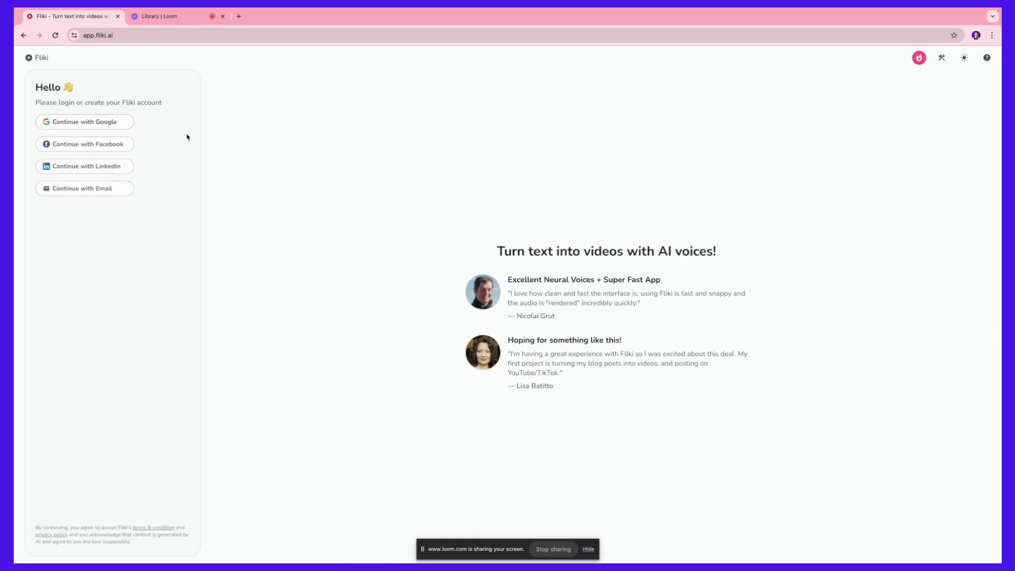
left_click(83, 128)
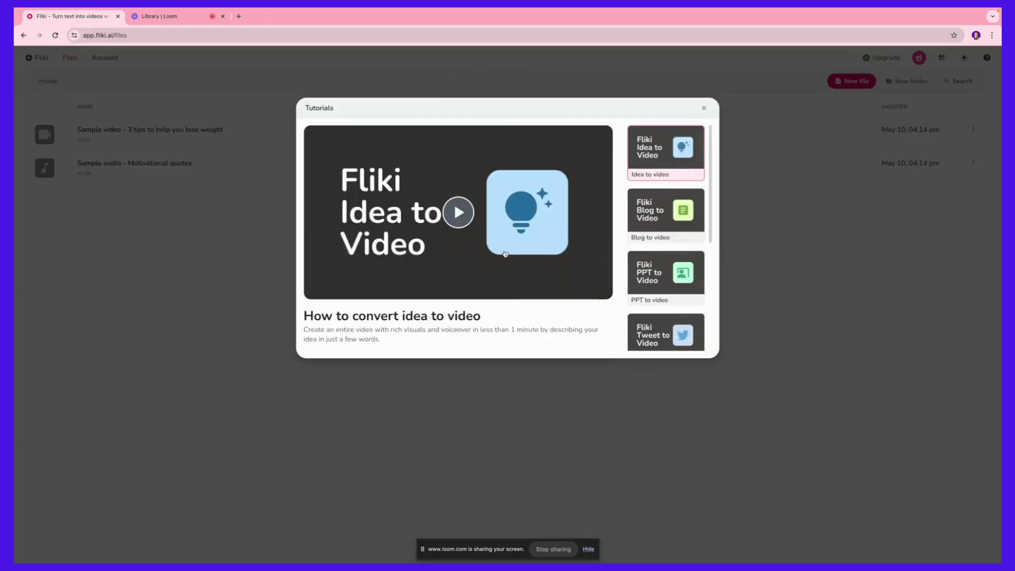
Step: Browse the Tutorials sidebar, then close it to show the two sample projects
scroll(641, 221, "down", 5)
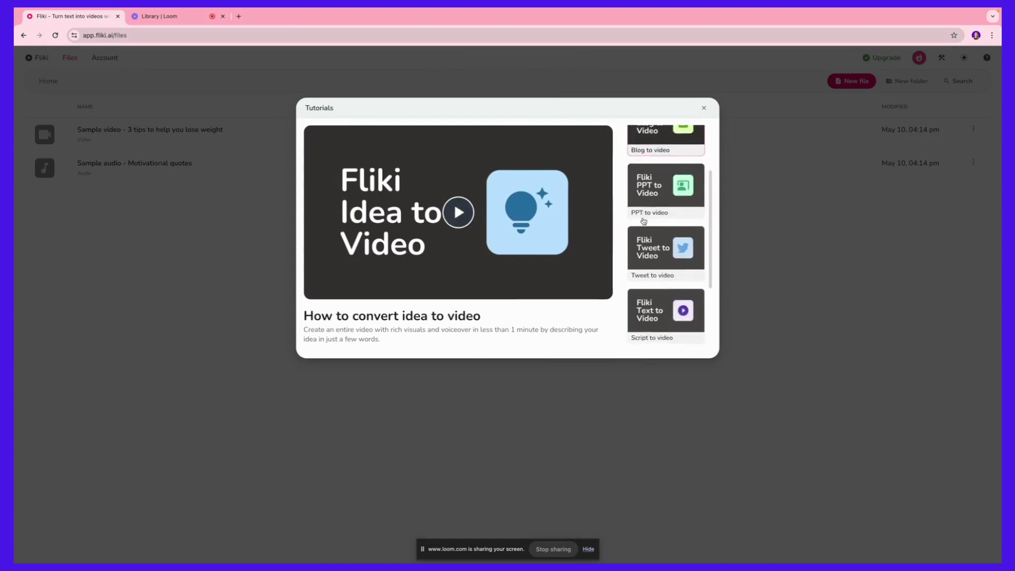
scroll(642, 221, "down", 5)
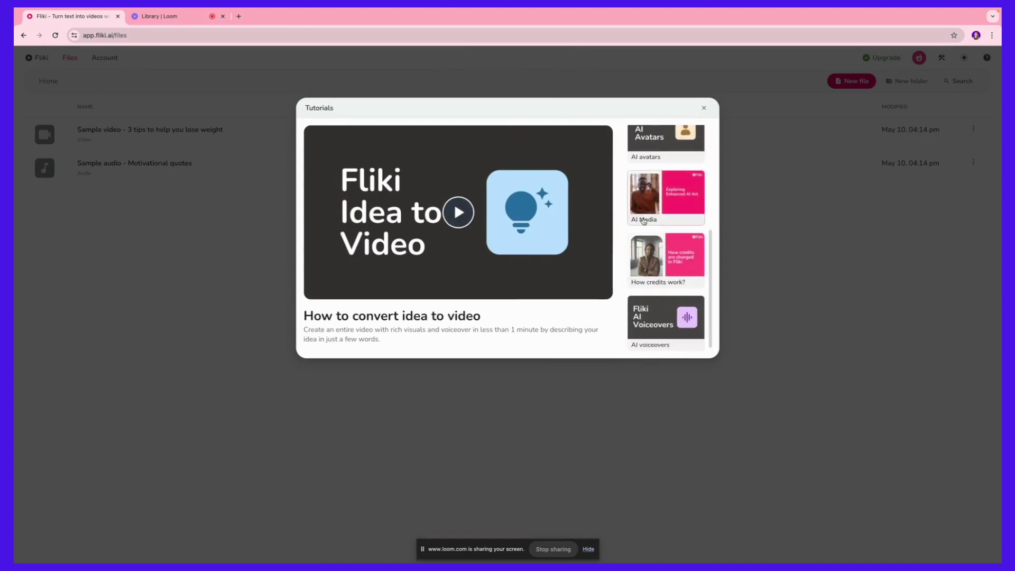
scroll(644, 221, "up", 10)
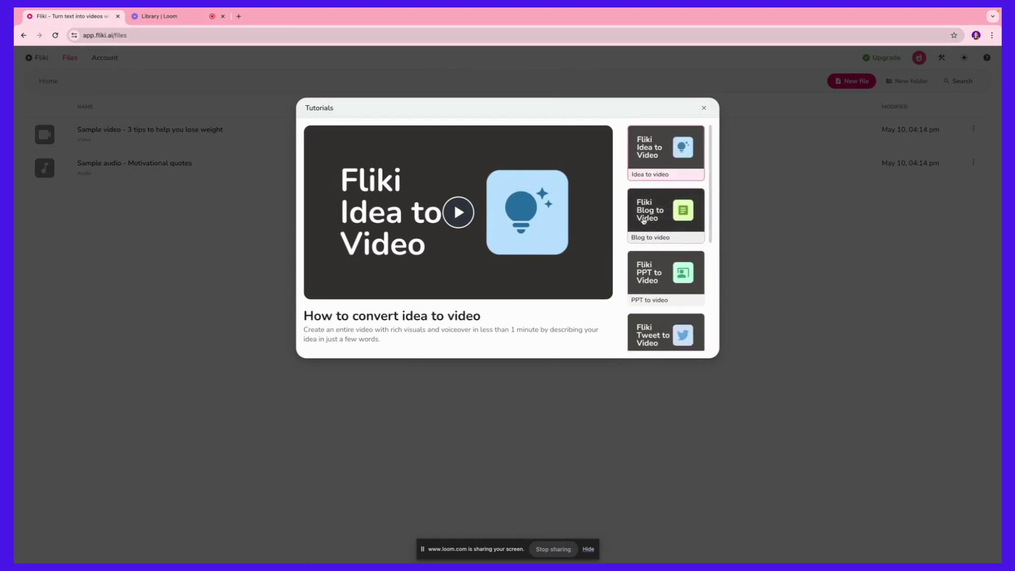
left_click(704, 108)
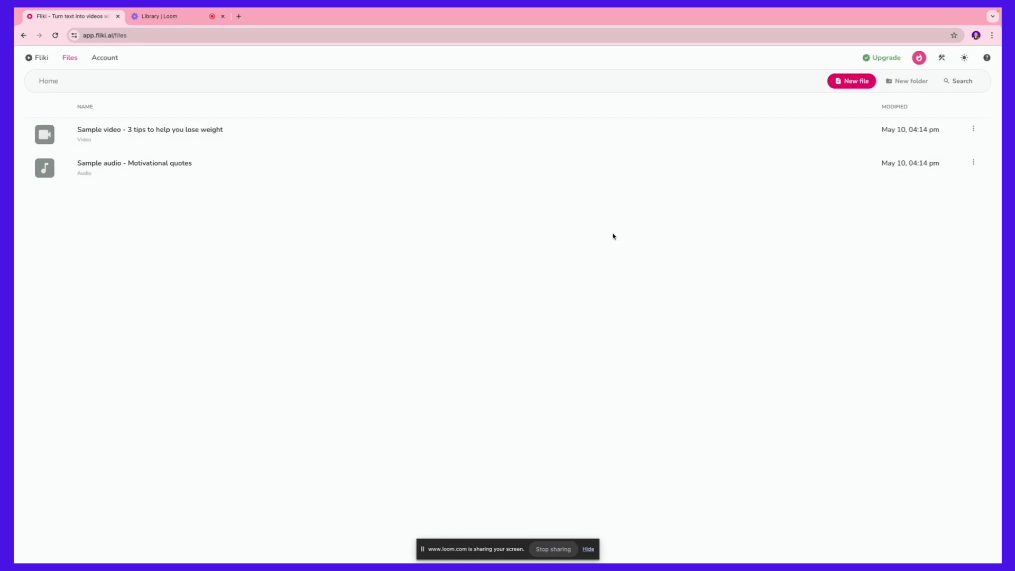
Step: Start a new file named 'How to get glowing skin?' in English, United States dialect
left_click(850, 83)
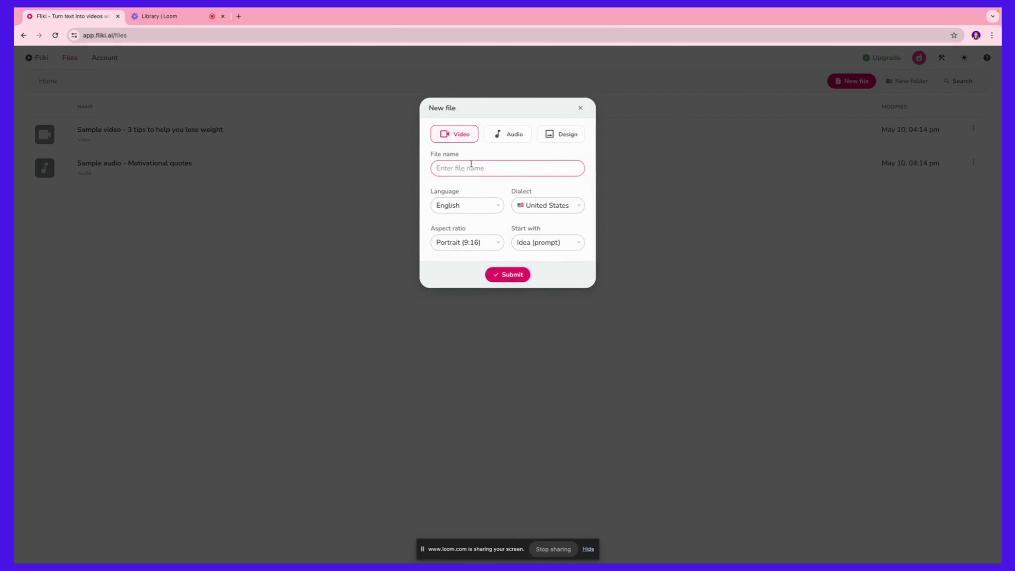
type("How to get glowing skin?")
left_click(467, 206)
left_click(467, 207)
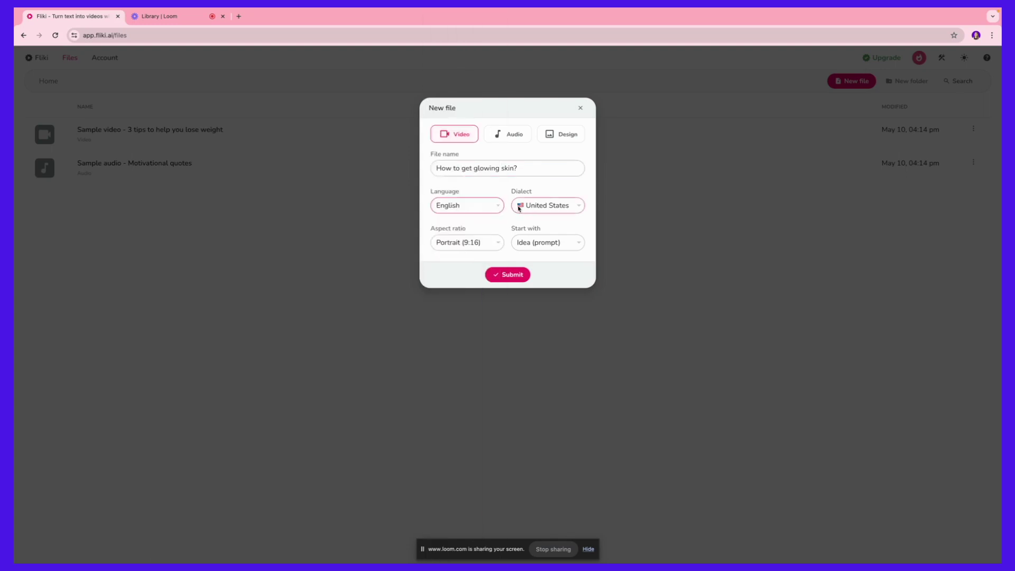
left_click(519, 206)
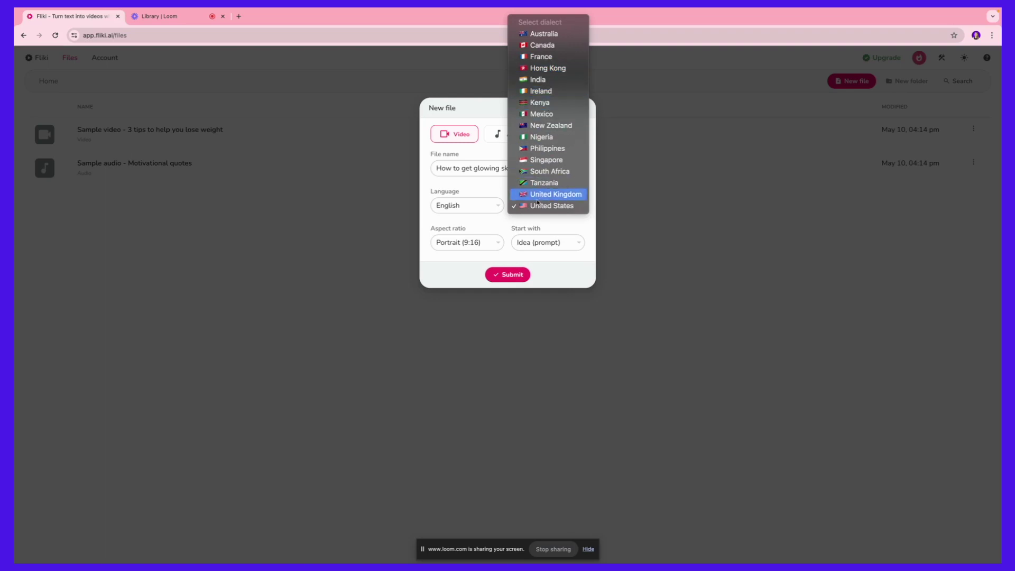
left_click(544, 206)
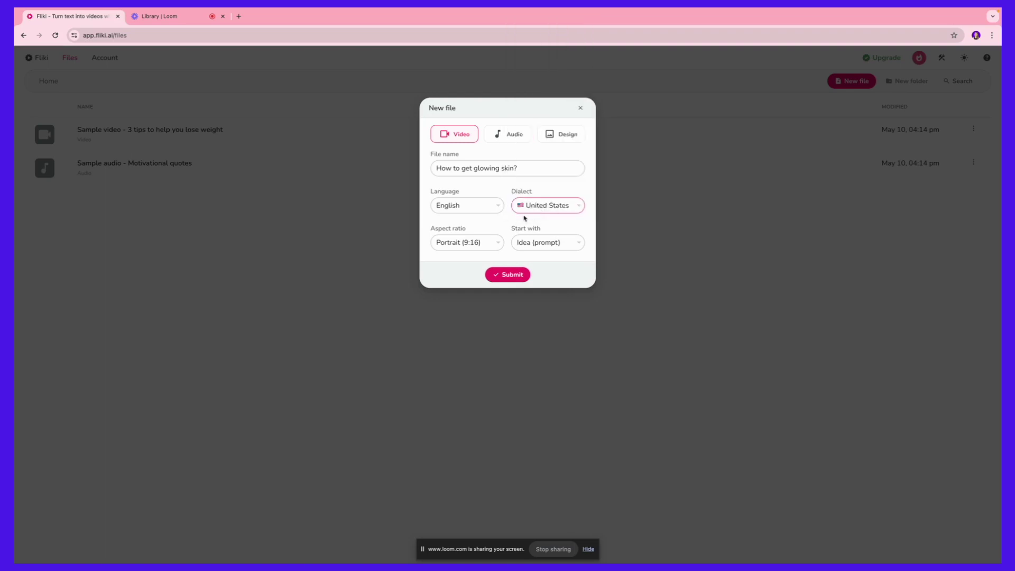
left_click(454, 249)
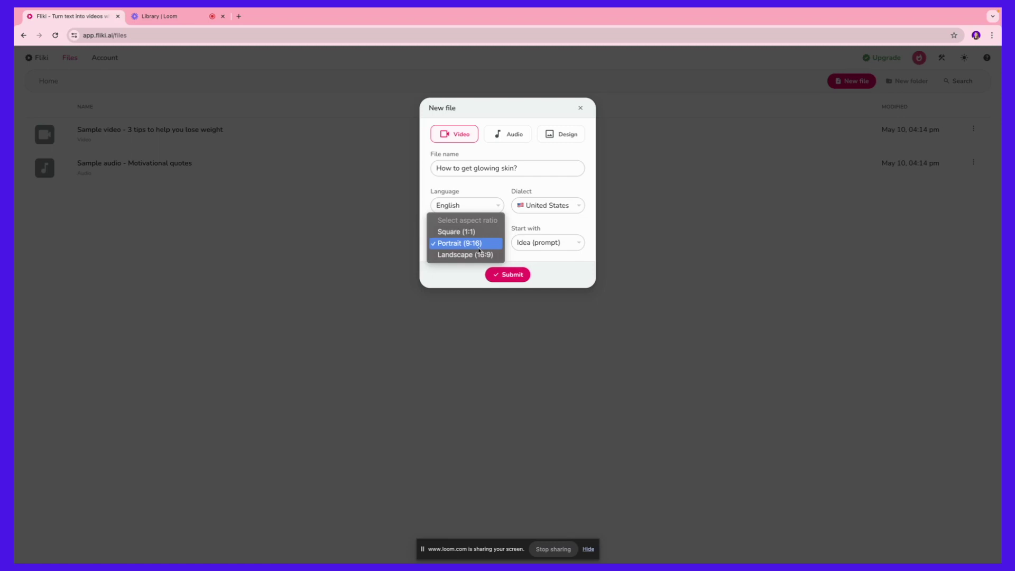
Step: Keep Portrait (9:16), set Start with to Idea (prompt), and submit the new file
left_click(479, 247)
left_click(547, 243)
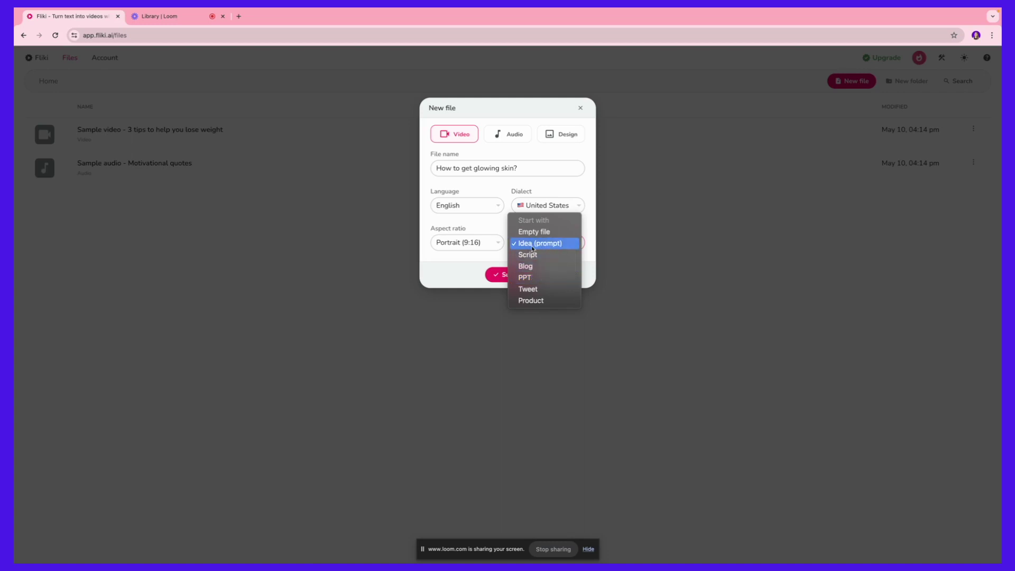
left_click(533, 245)
left_click(520, 276)
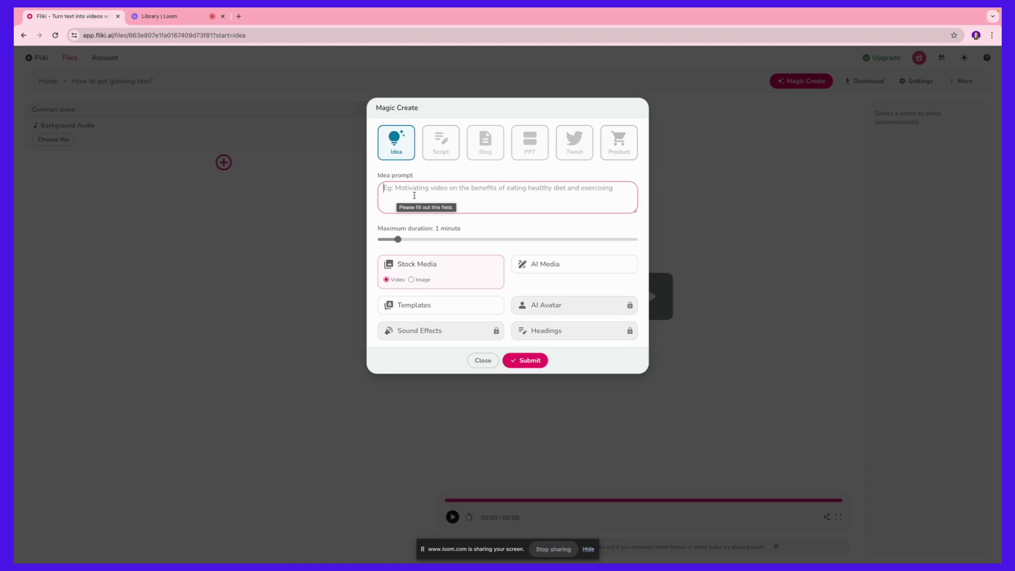
Step: Enter the three glowing-skin tips prompt with lifestyle pictures and limit duration to 30 seconds
type("3 Tips")
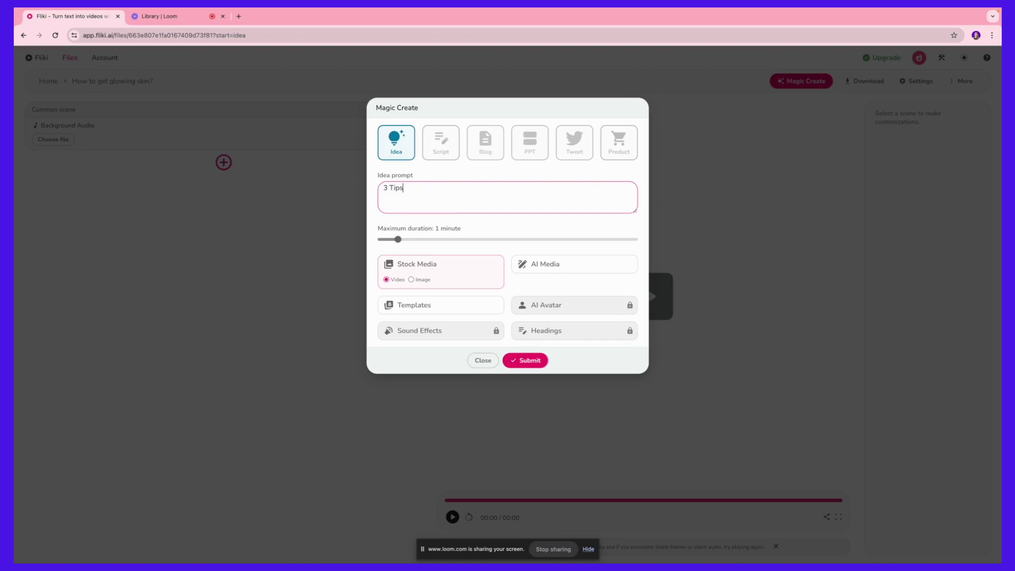
type(" on getting gl")
type("owing skin. Keep it short and precise. Add a lot of lifestyle pictures.")
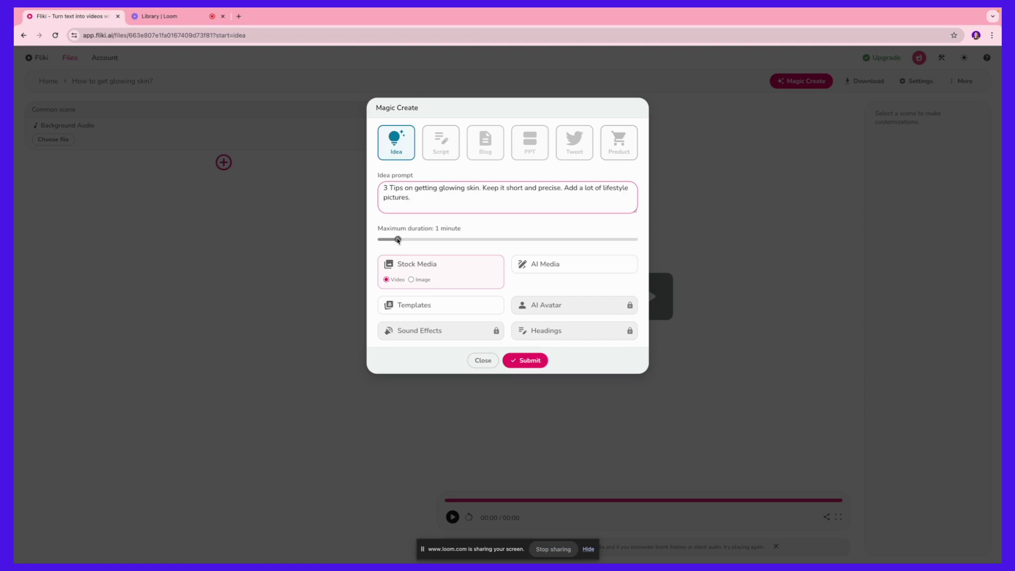
left_click_drag(398, 240, 382, 240)
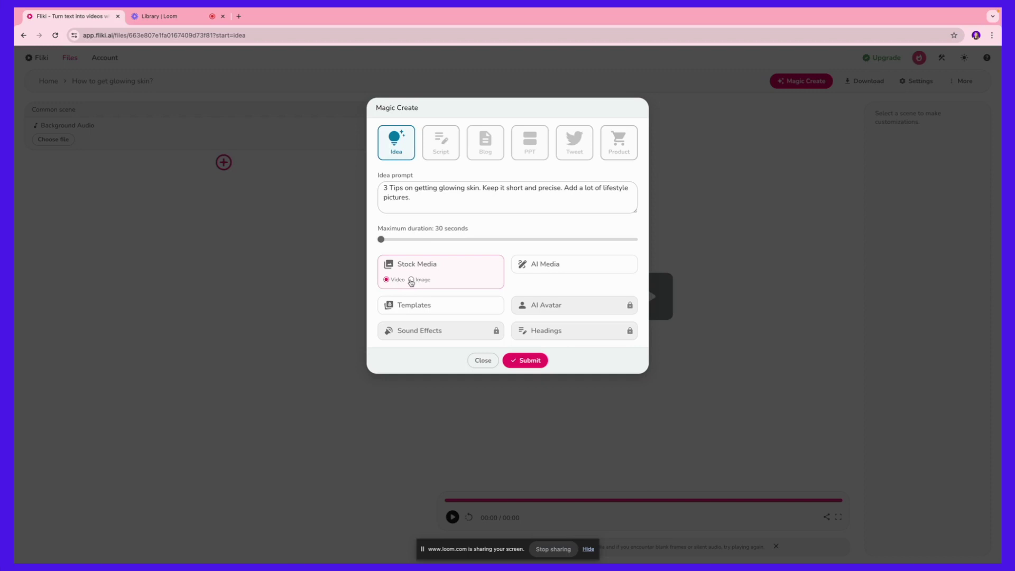
Step: Apply the Jubilant template and switch scene media to AI-generated cinematic images
left_click(423, 305)
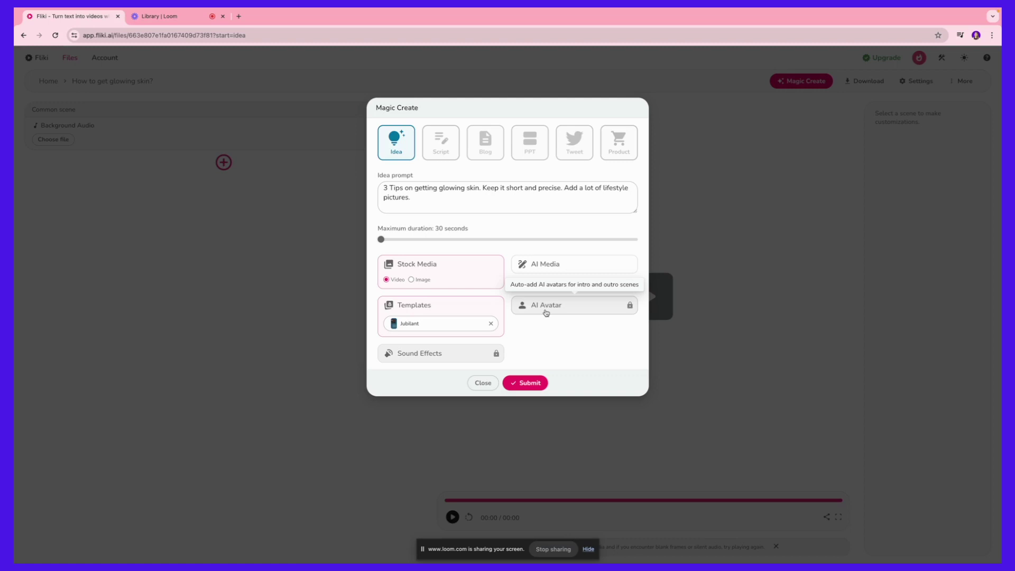
left_click(553, 266)
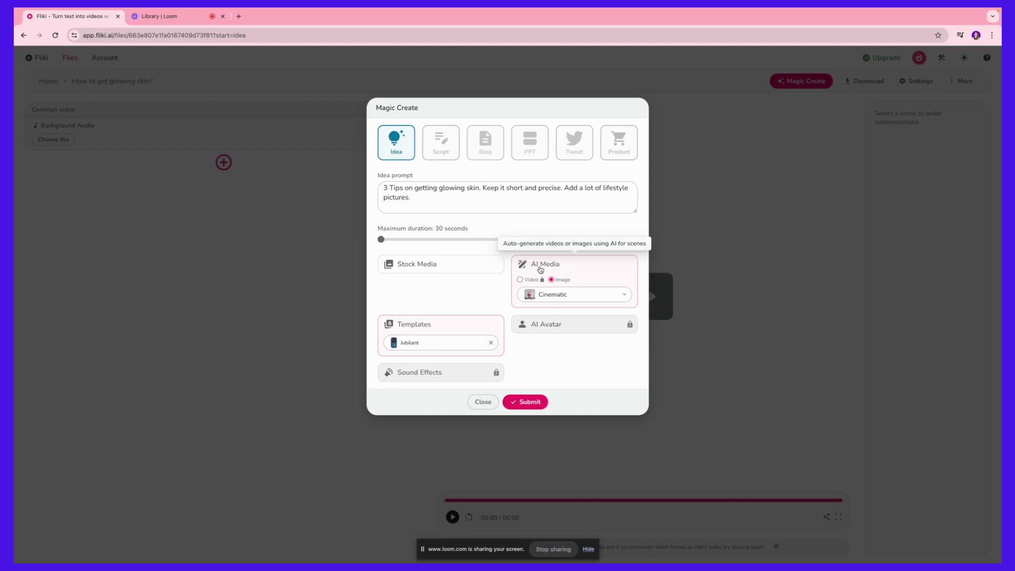
left_click(448, 158)
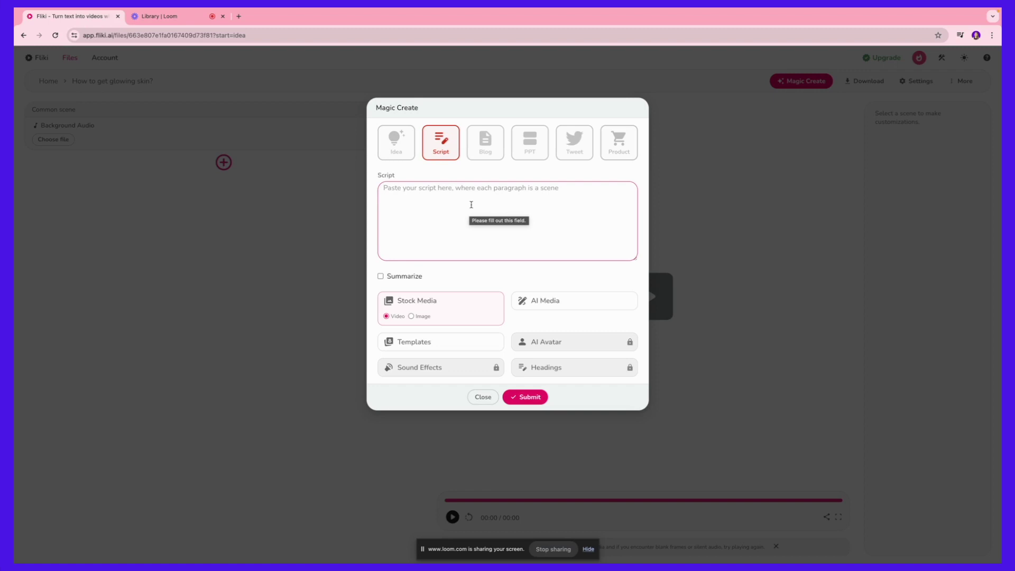
Step: Preview the Blog and PPT modes, return to the Idea prompt, and generate the video
left_click(489, 150)
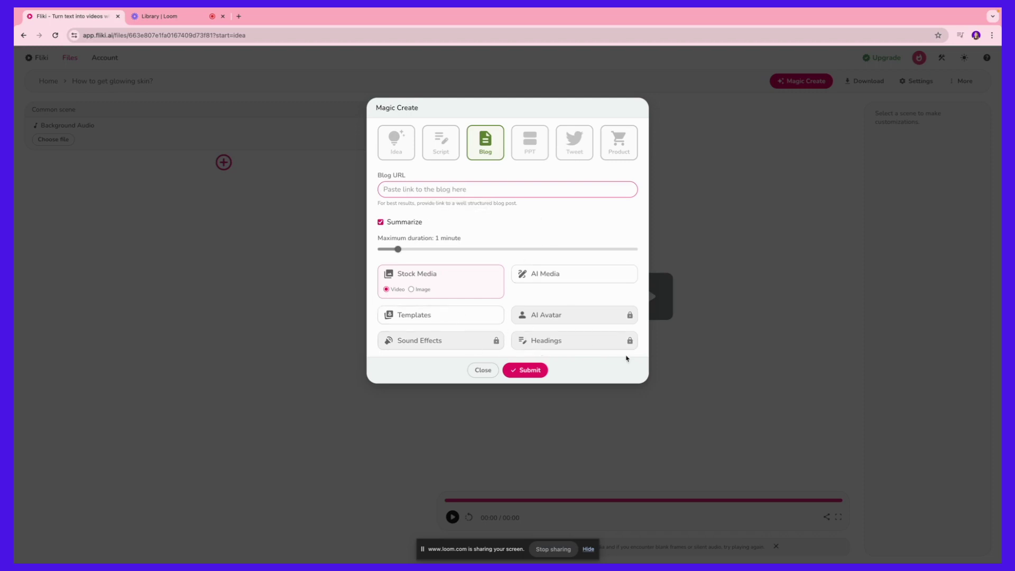
left_click(530, 141)
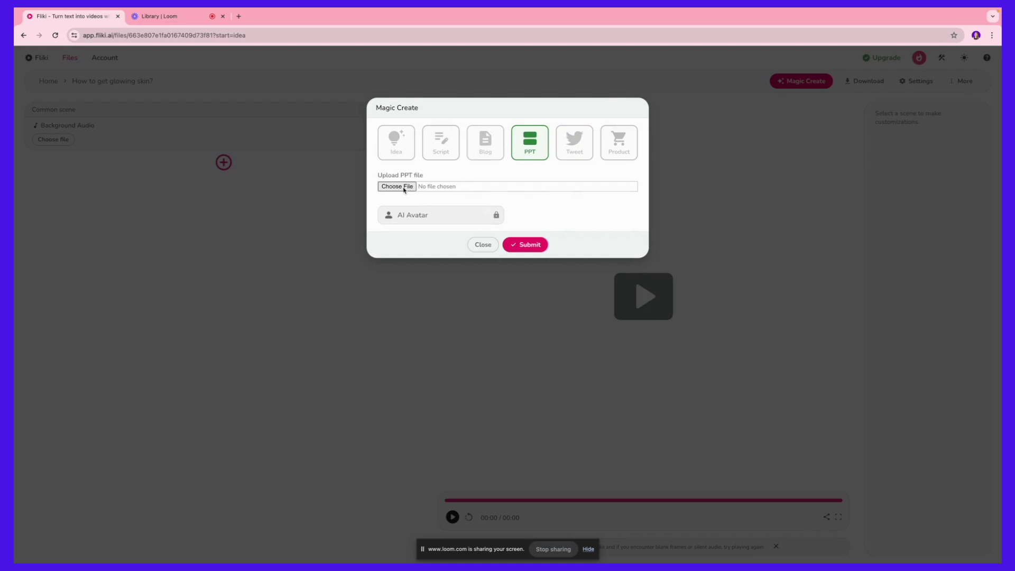
left_click(394, 148)
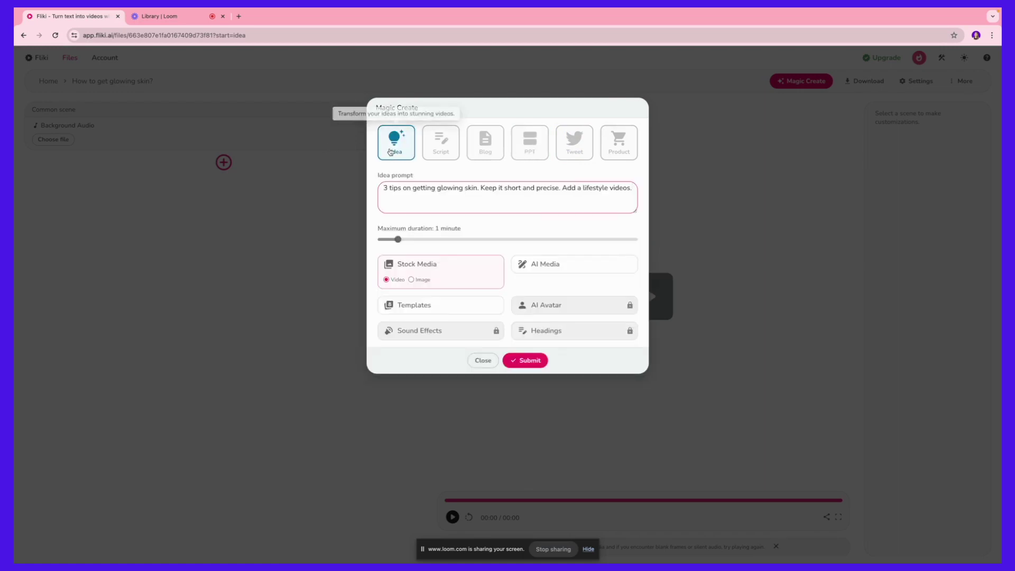
left_click(530, 363)
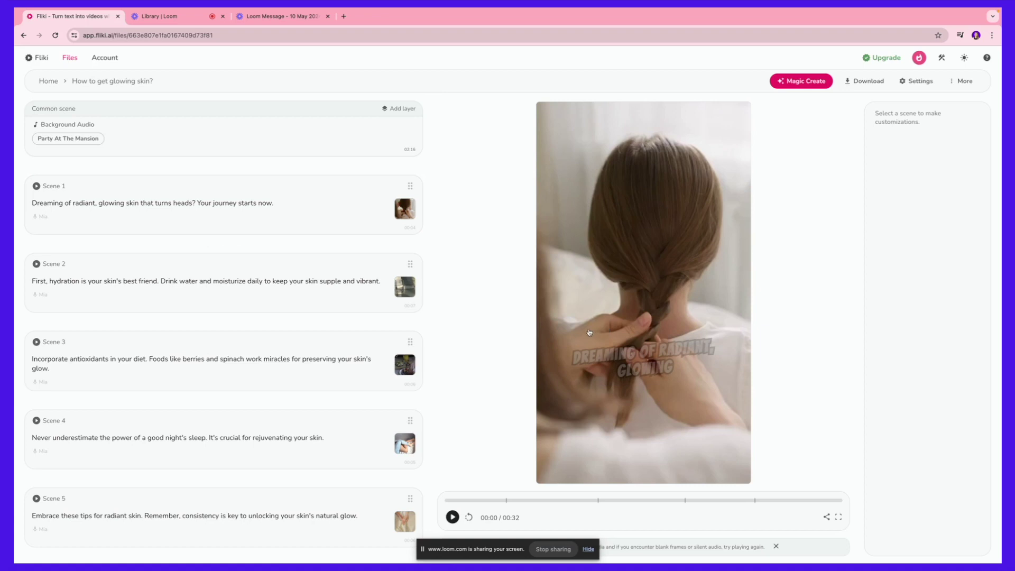
mouse_move(223, 238)
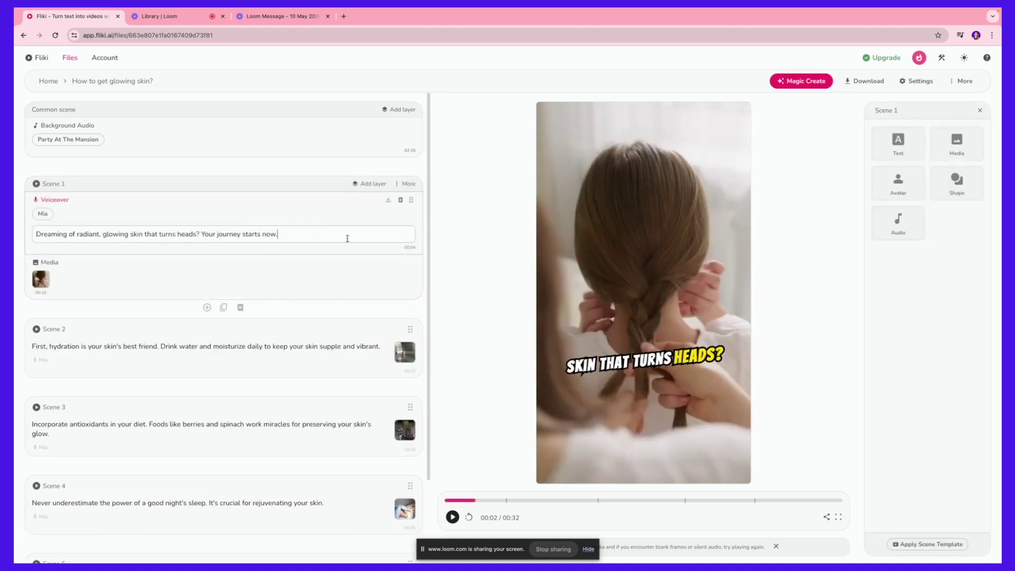
Step: Wait for the narrated scenes and music to generate, then open Scene 1's media
left_click(46, 281)
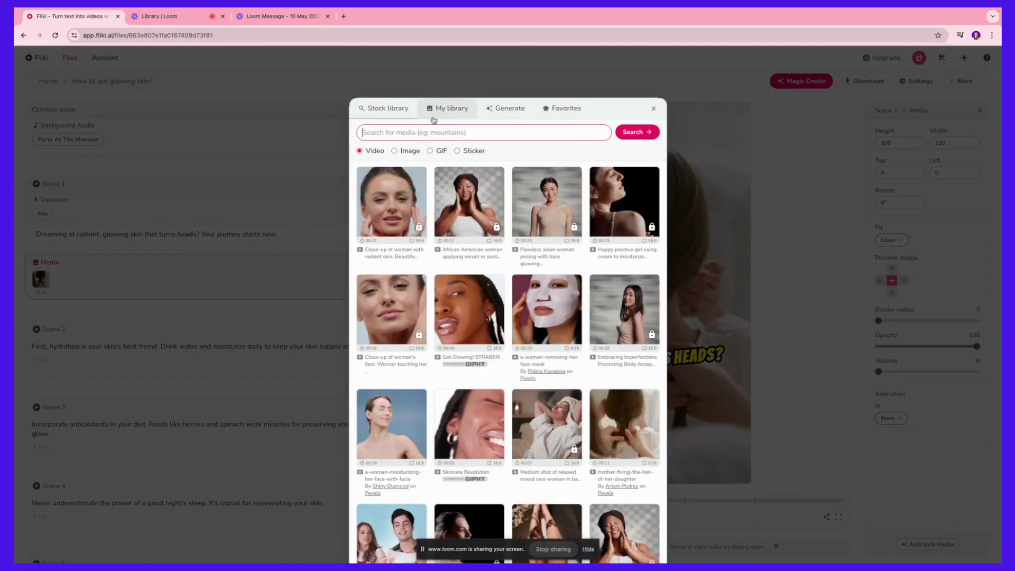
Step: Browse the Stock, Uploads and Generate tabs, then use the woman-moisturizing stock clip for Scene 1
left_click(391, 116)
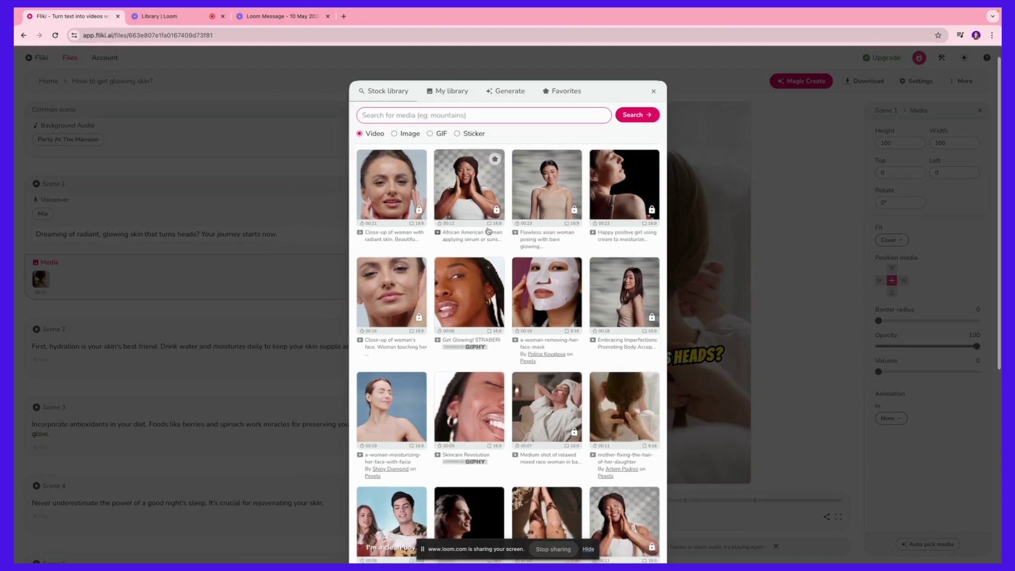
scroll(488, 230, "down", 5)
scroll(489, 231, "up", 5)
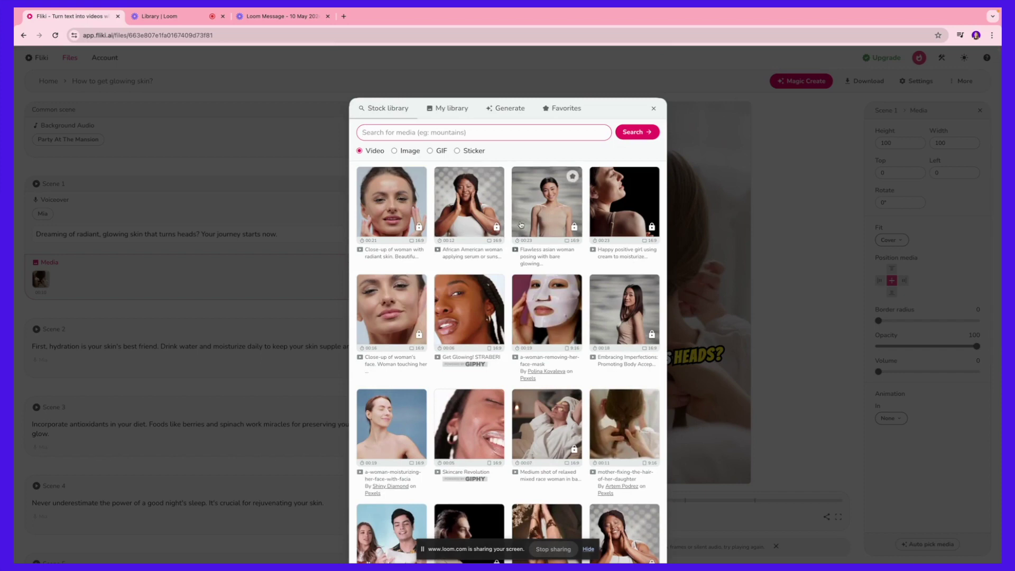
left_click(446, 111)
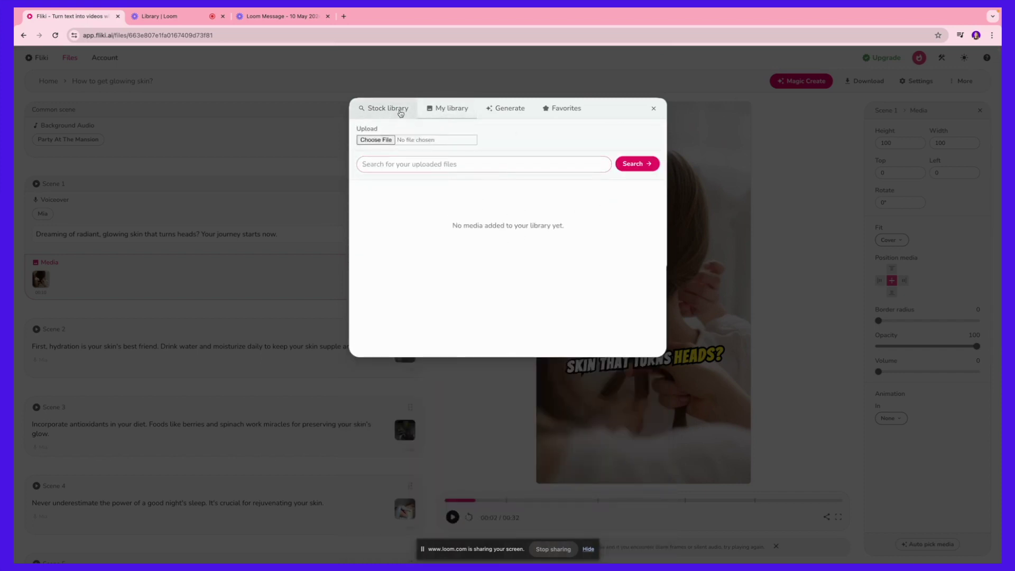
left_click(517, 111)
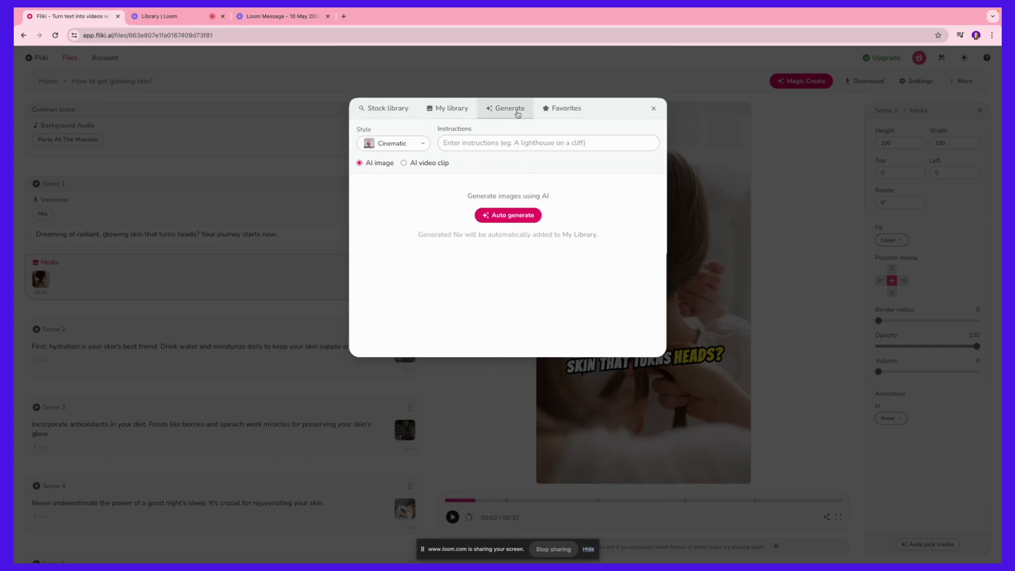
left_click(488, 145)
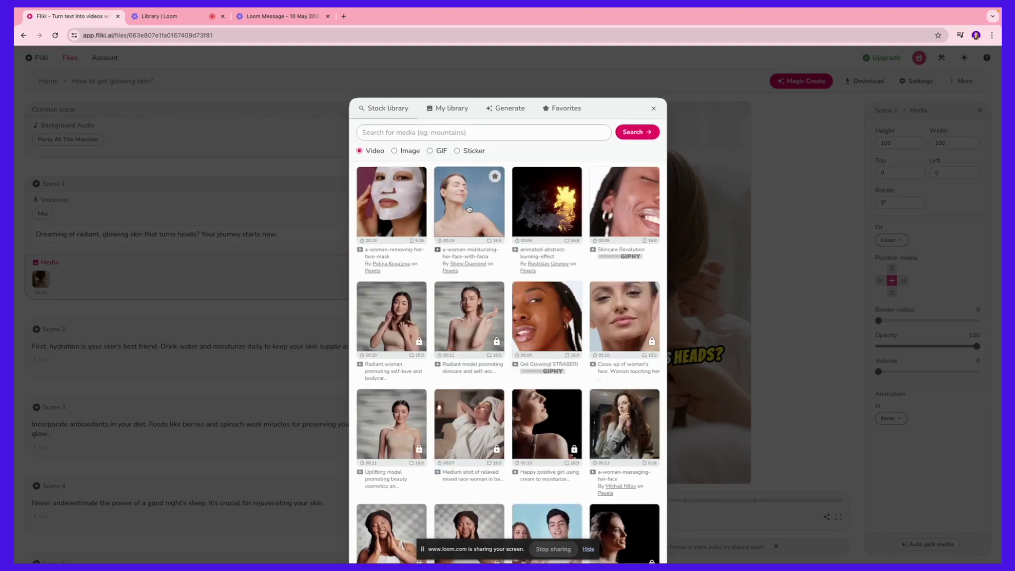
left_click(468, 209)
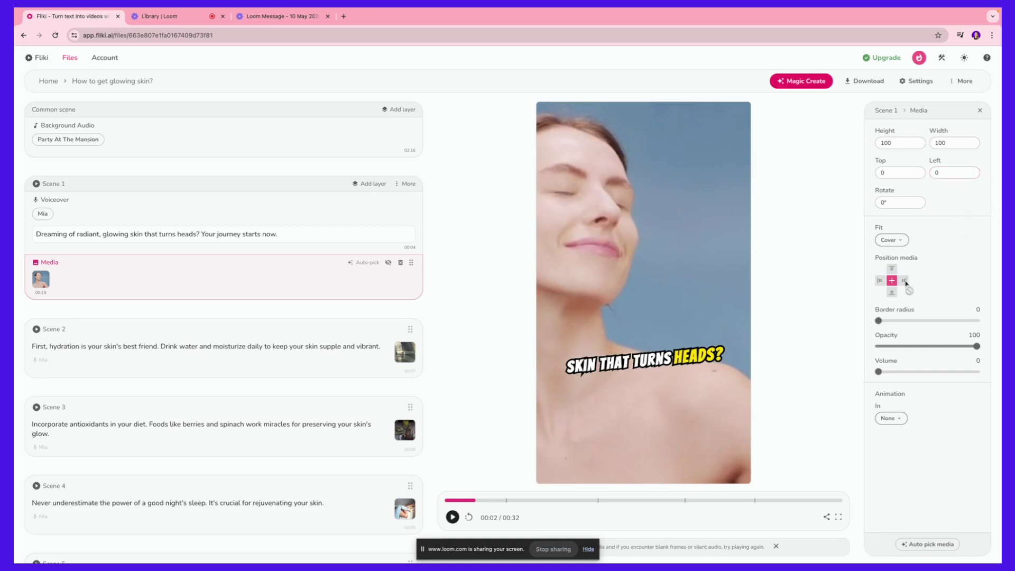
Step: Try Contain fit for Scene 1's clip, then set it back to Cover
left_click(892, 240)
left_click(892, 239)
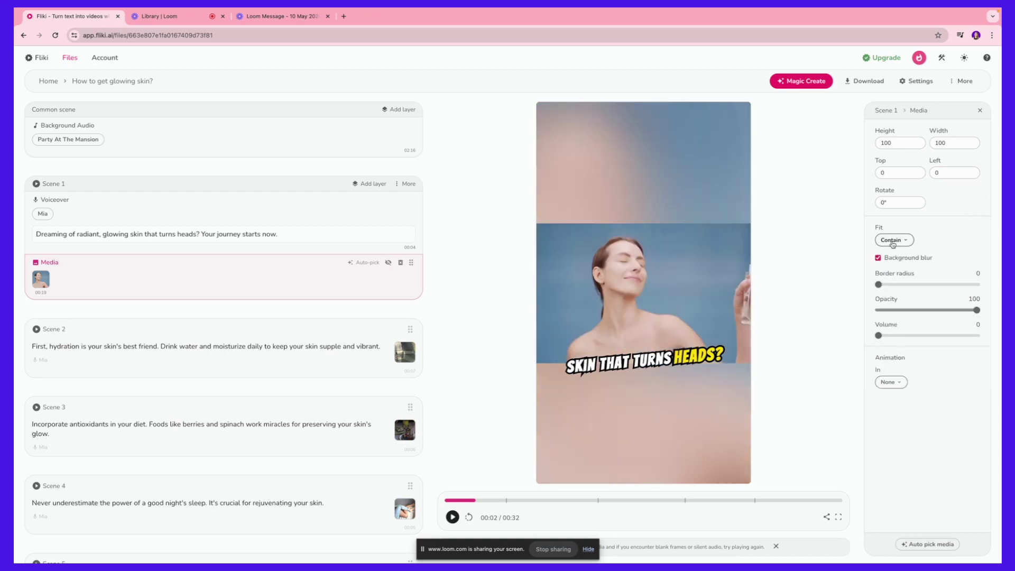
left_click(893, 241)
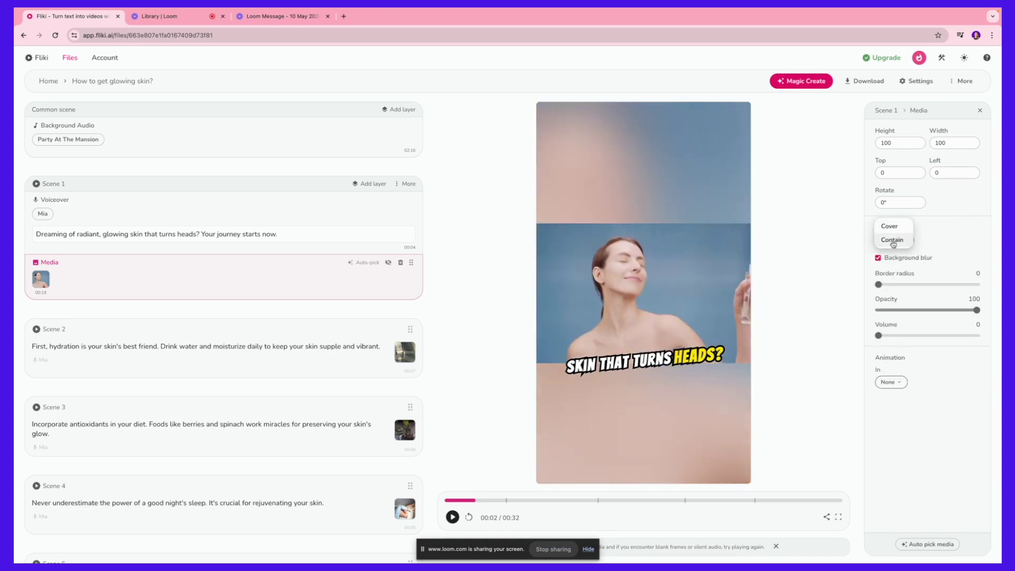
left_click(888, 227)
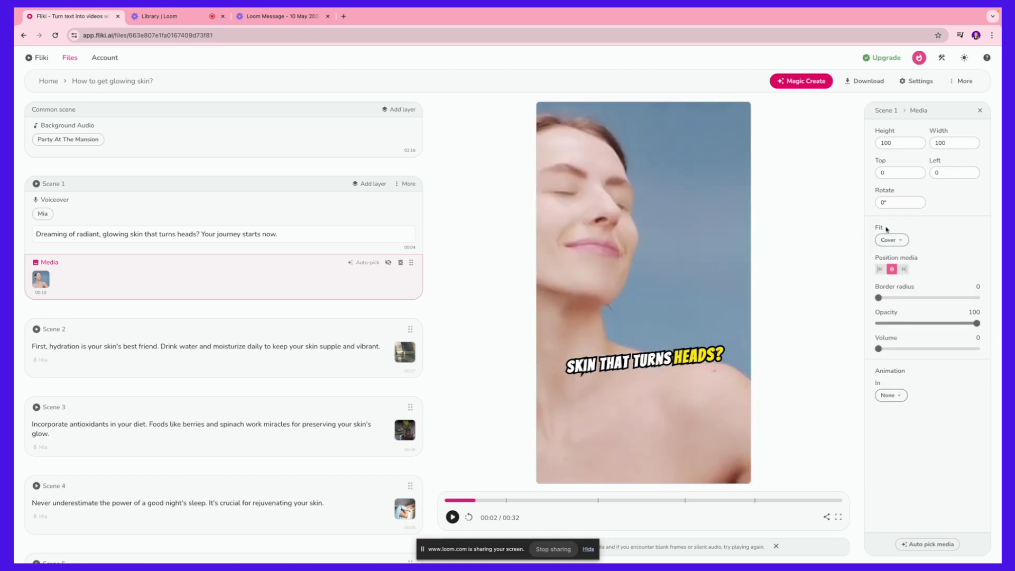
Step: Try right and left framing, recentre the clip, then check Animation In and voiceover settings
left_click(904, 269)
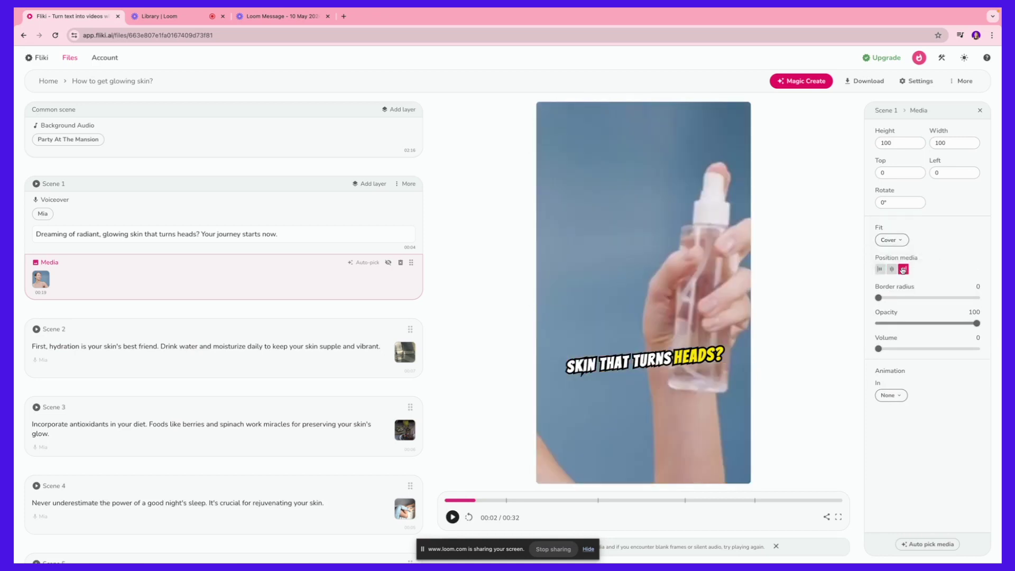
left_click(892, 269)
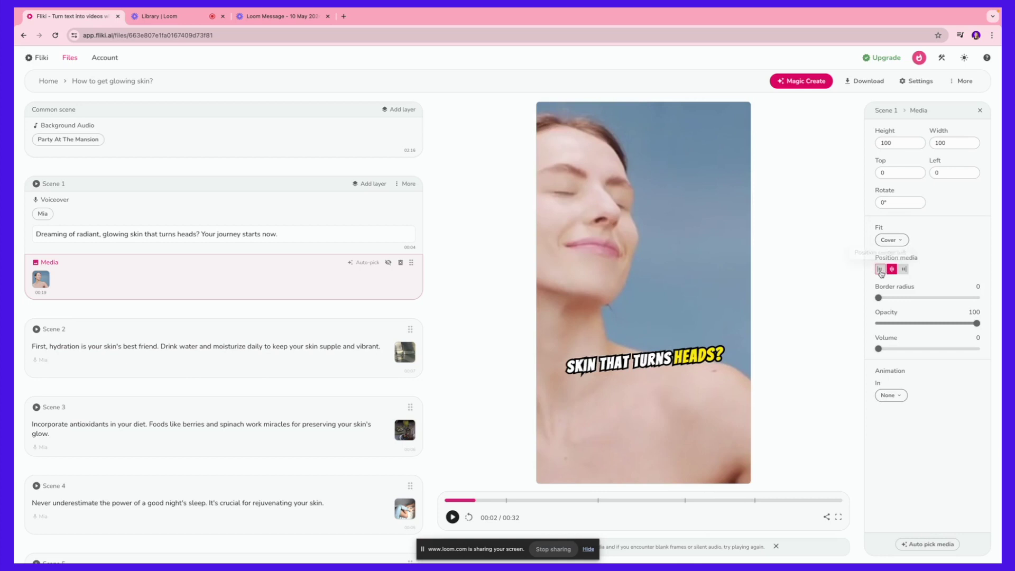
left_click(880, 269)
left_click(891, 395)
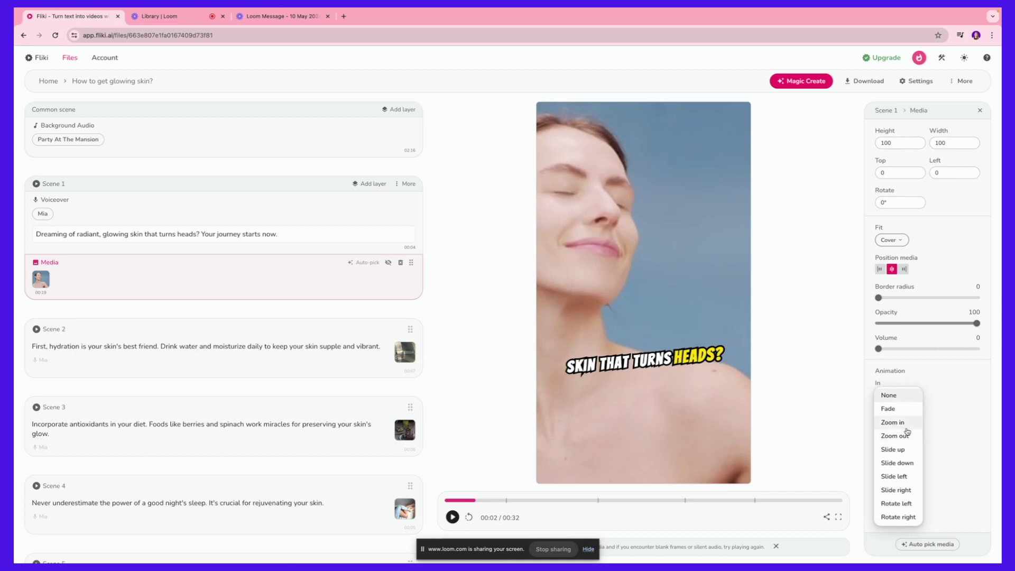
left_click(905, 428)
left_click(214, 234)
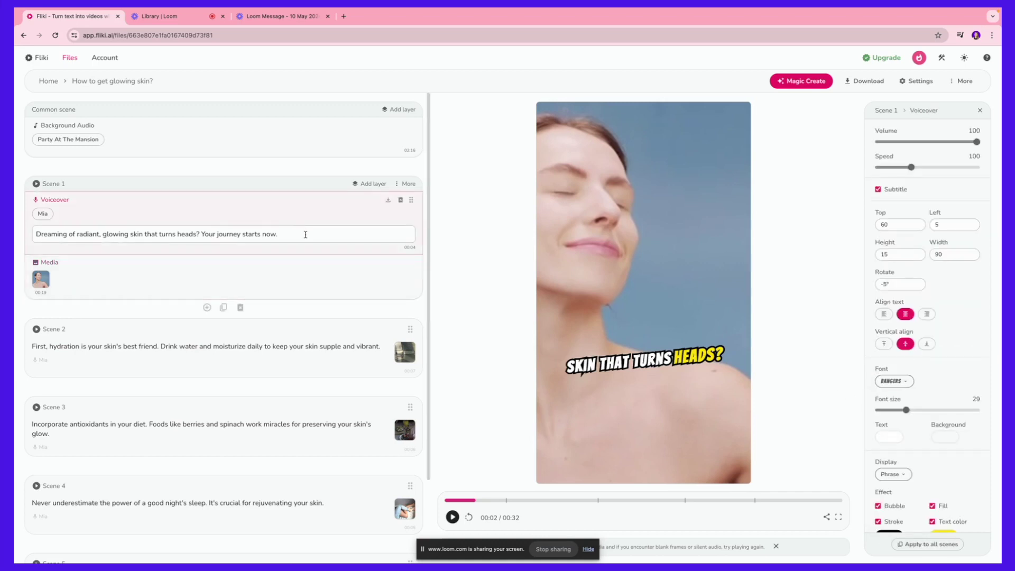
left_click_drag(291, 234, 36, 234)
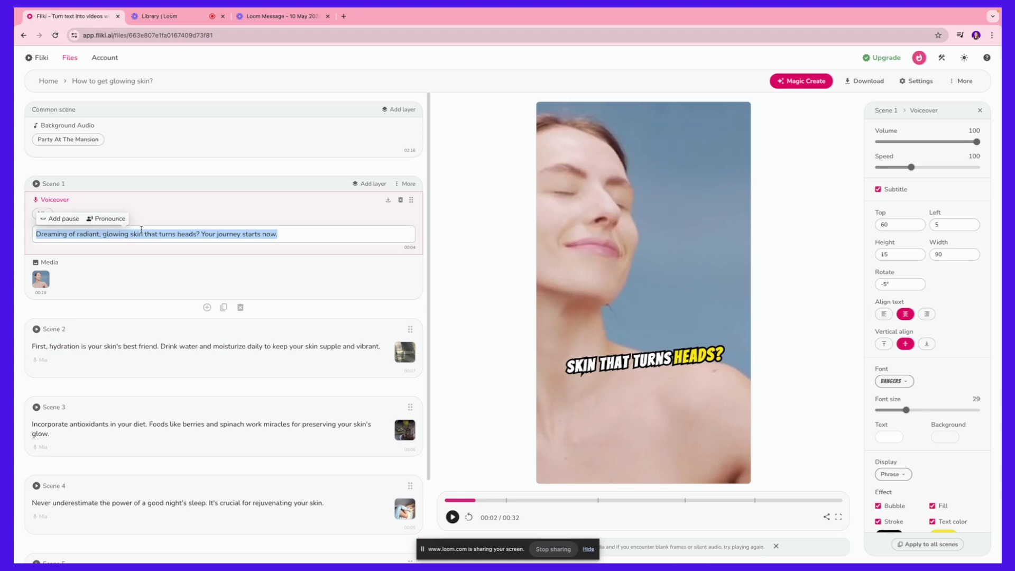
left_click(86, 233)
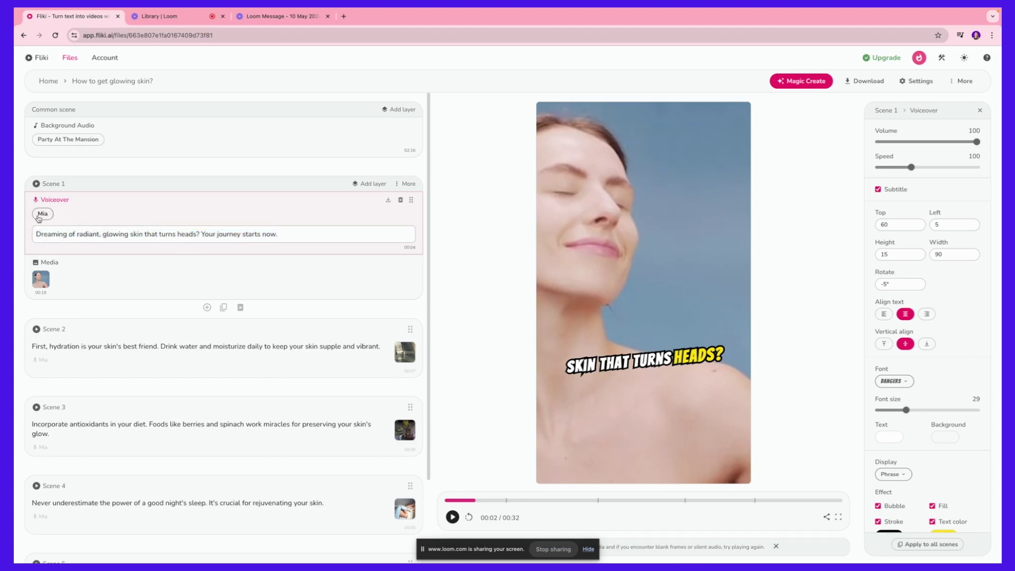
left_click(43, 214)
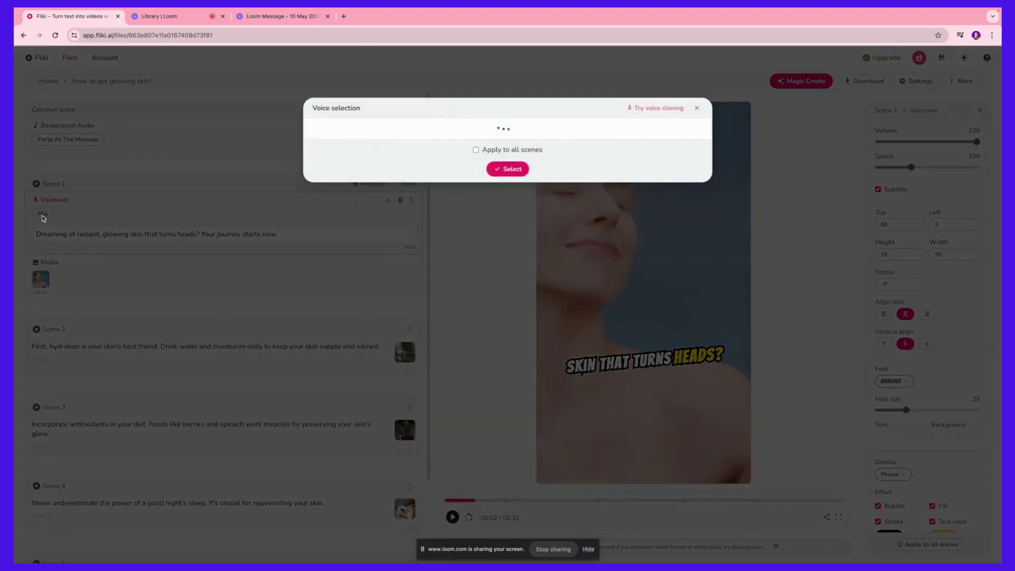
mouse_move(496, 195)
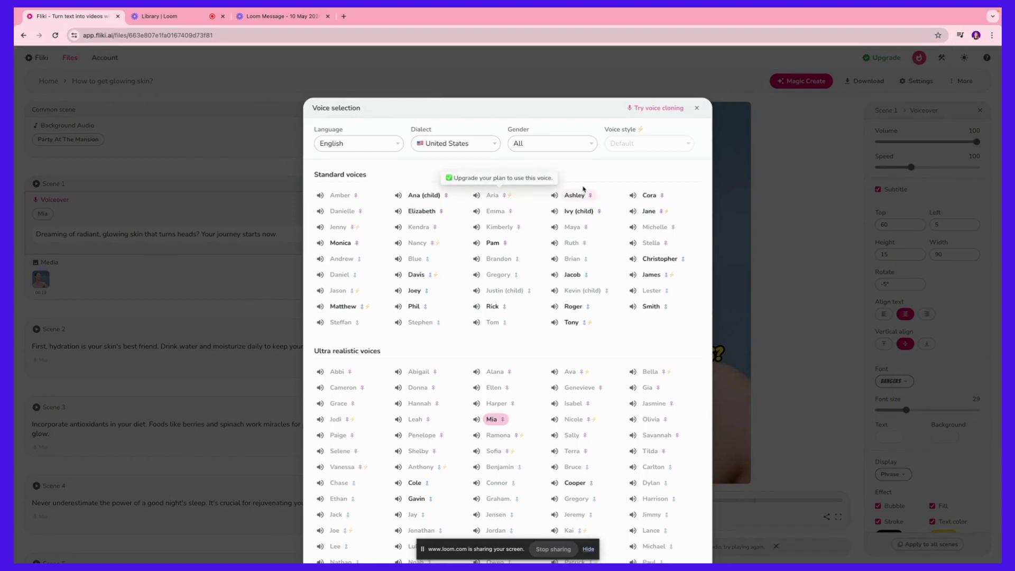
left_click(546, 150)
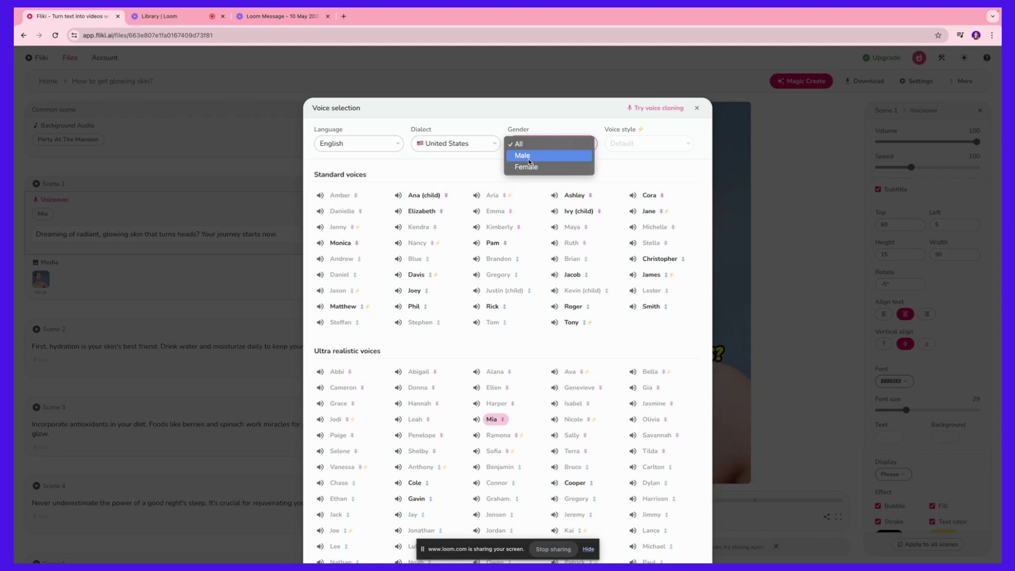
left_click(531, 156)
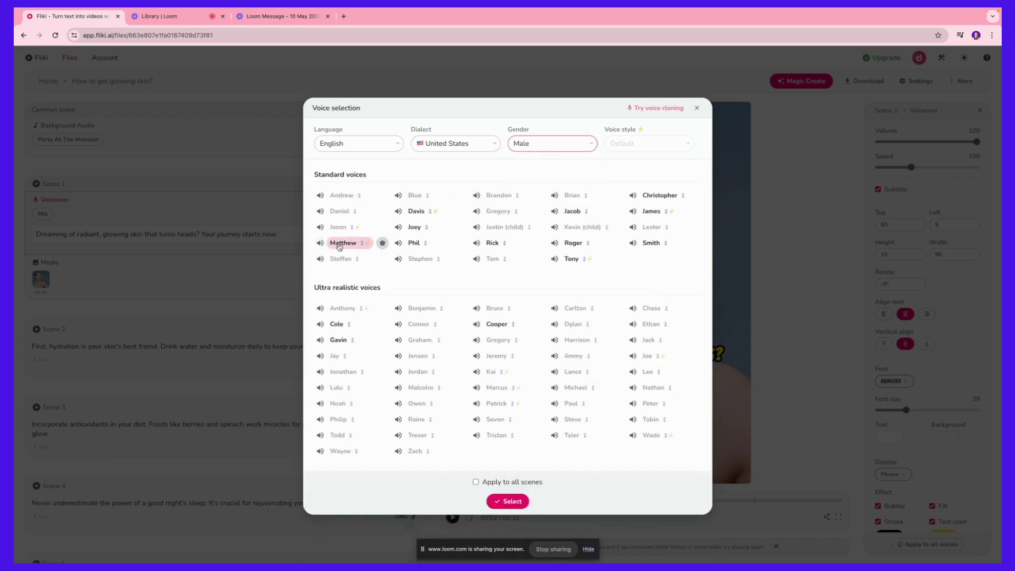
left_click(186, 351)
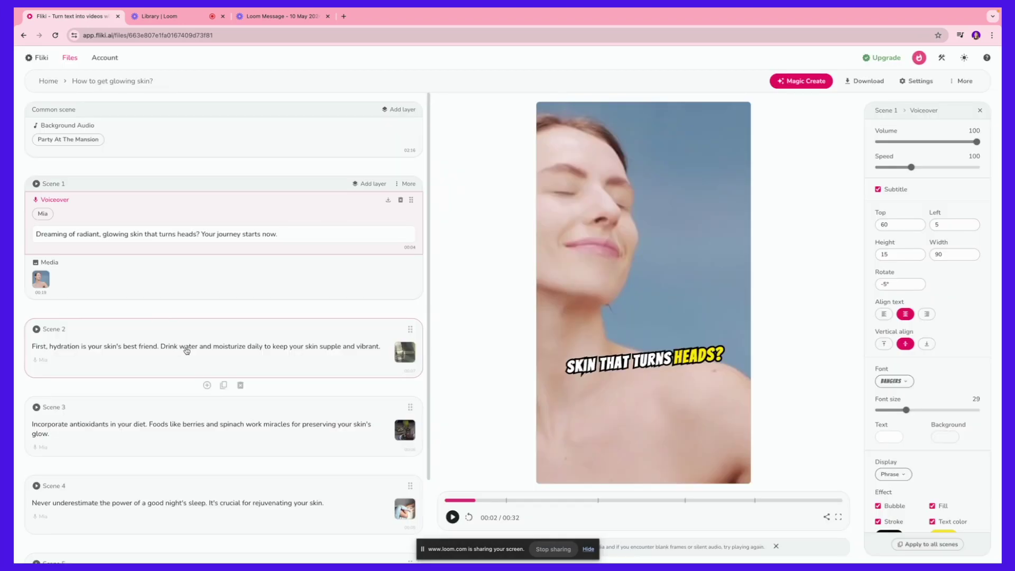
left_click(186, 350)
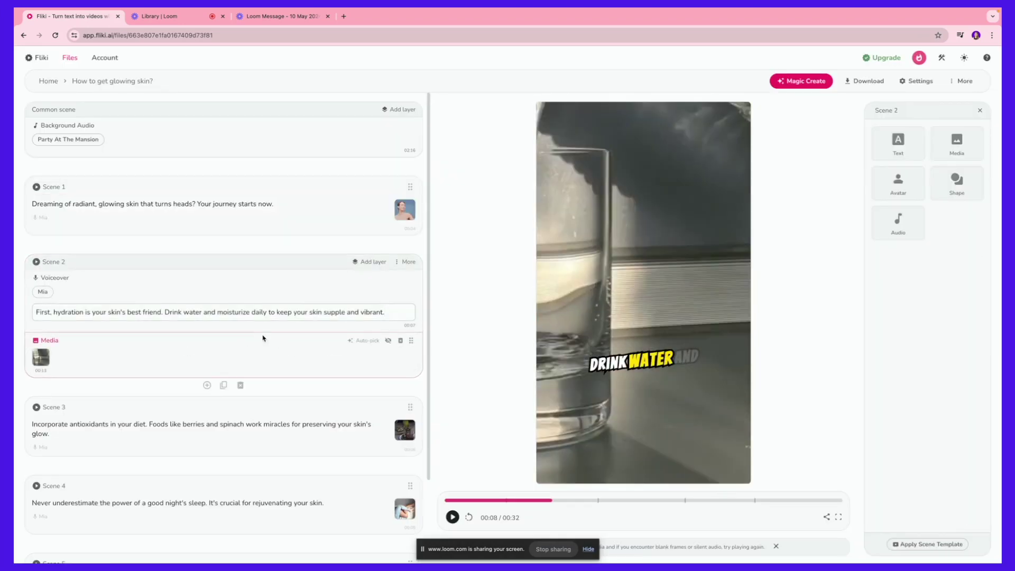
scroll(263, 338, "down", 2)
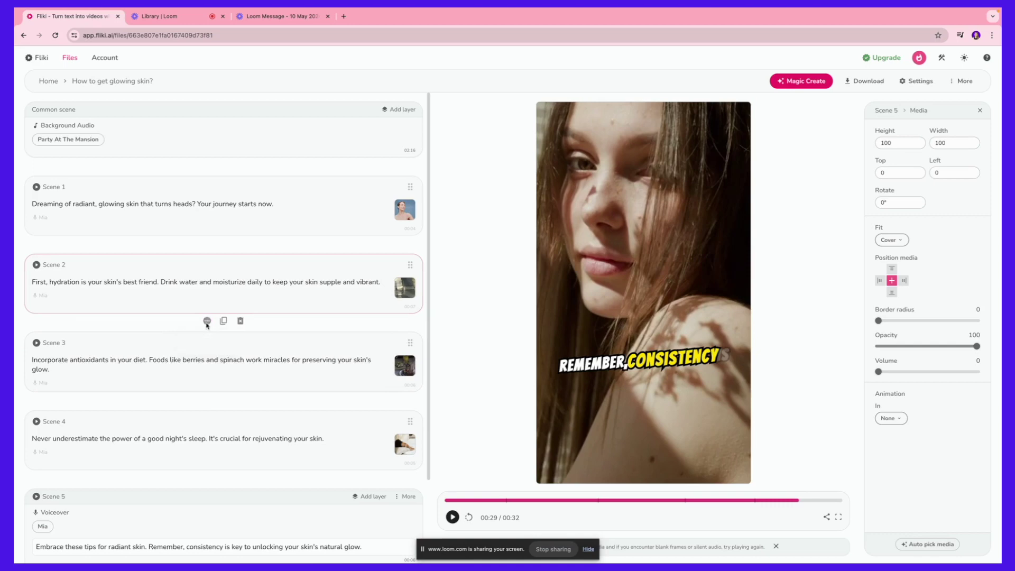
left_click(207, 322)
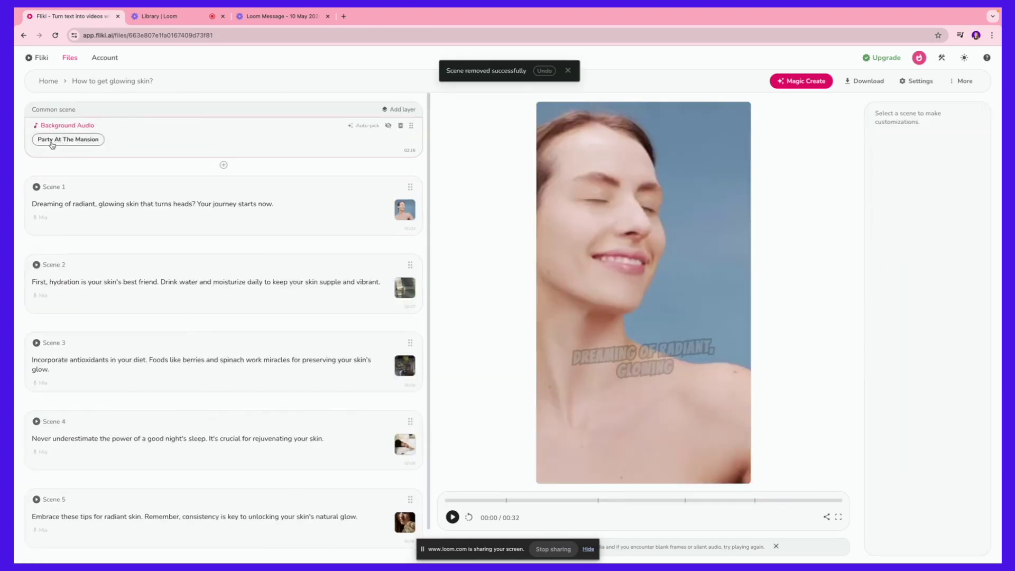
Step: Browse the music library, keep Party At The Mansion as background music, and bring up the download dialog
left_click(76, 140)
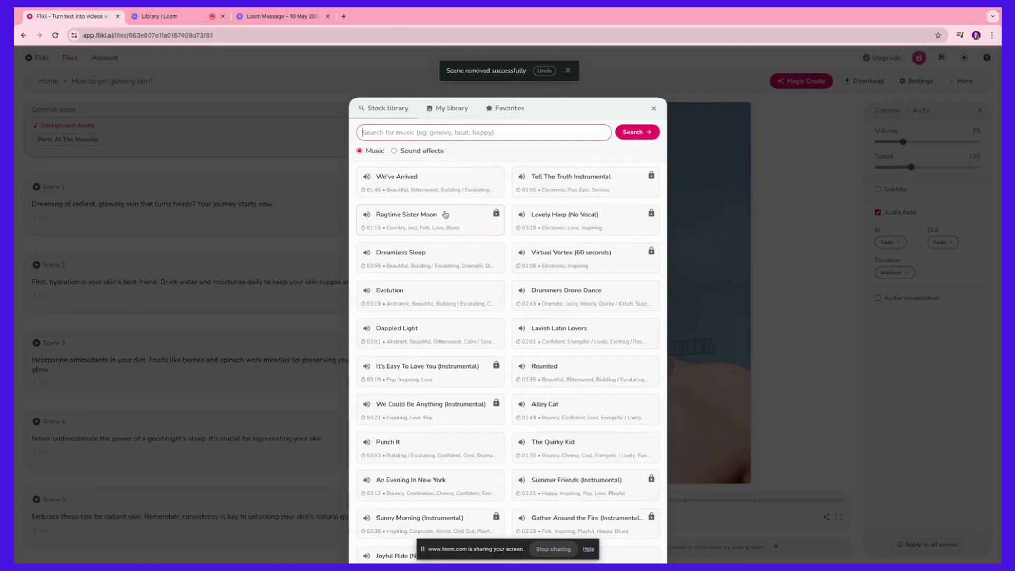
scroll(445, 214, "down", 1)
scroll(445, 214, "down", 1)
scroll(445, 215, "down", 1)
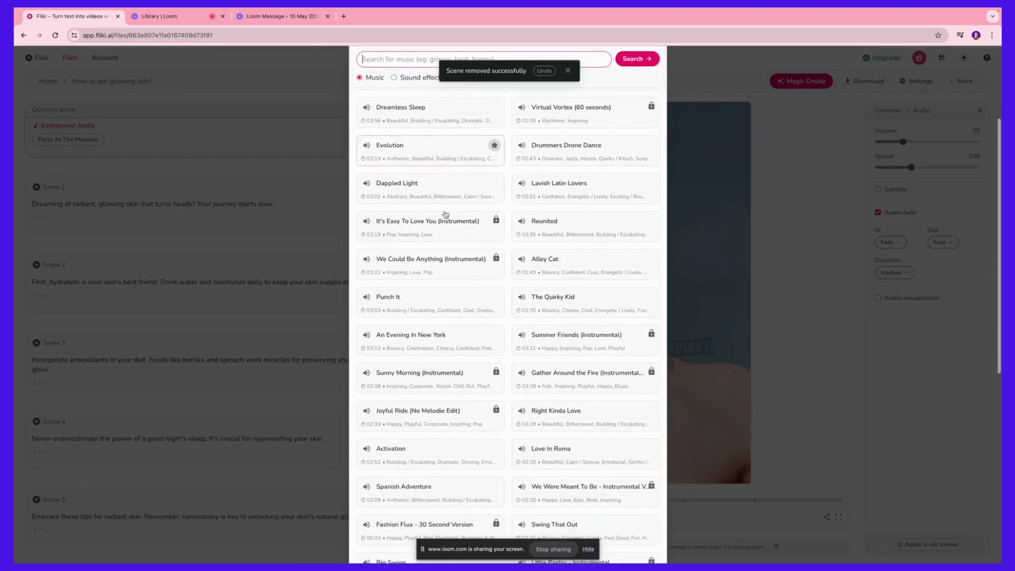
scroll(446, 215, "down", 2)
scroll(446, 215, "down", 5)
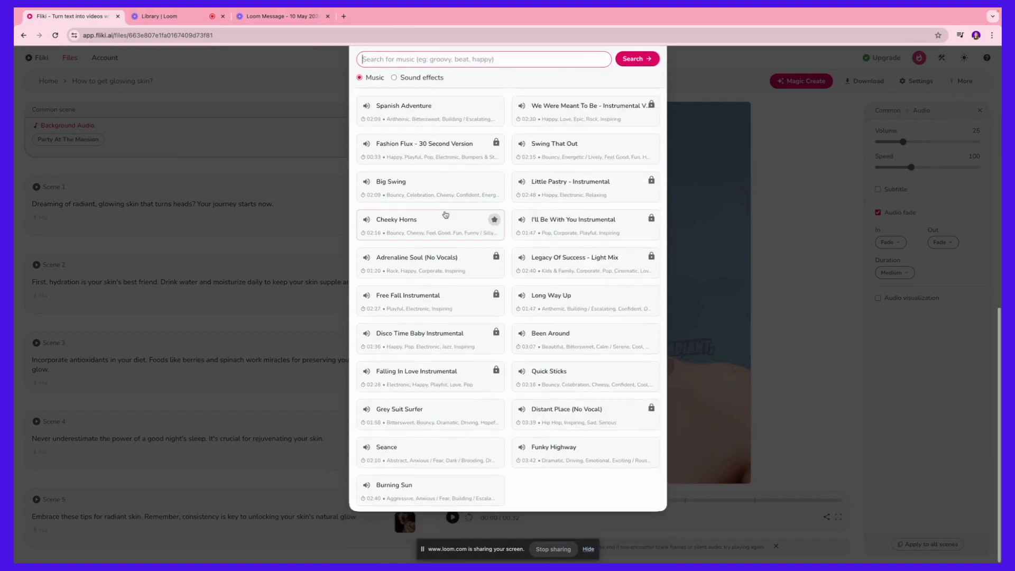
scroll(446, 214, "up", 10)
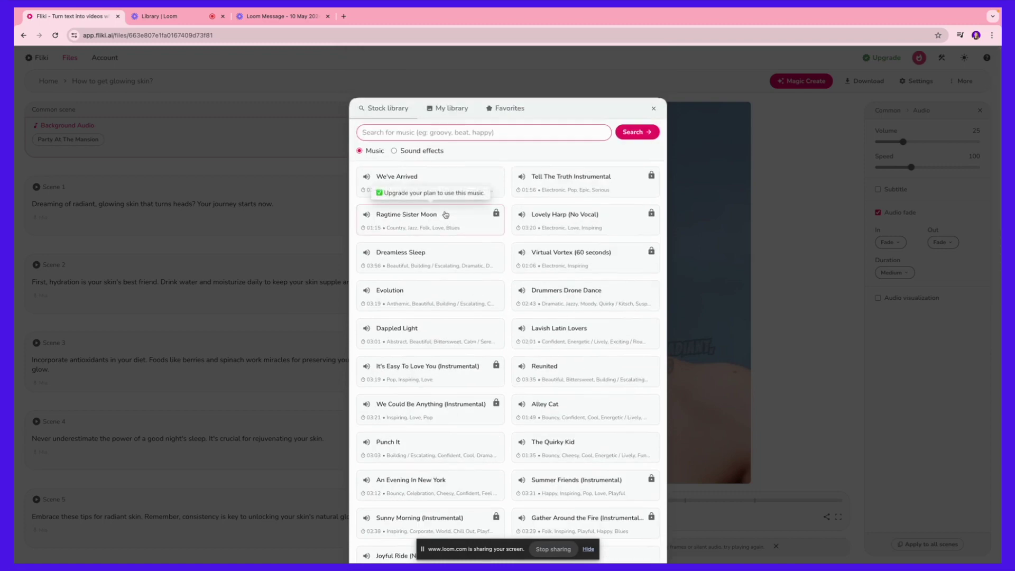
left_click(345, 188)
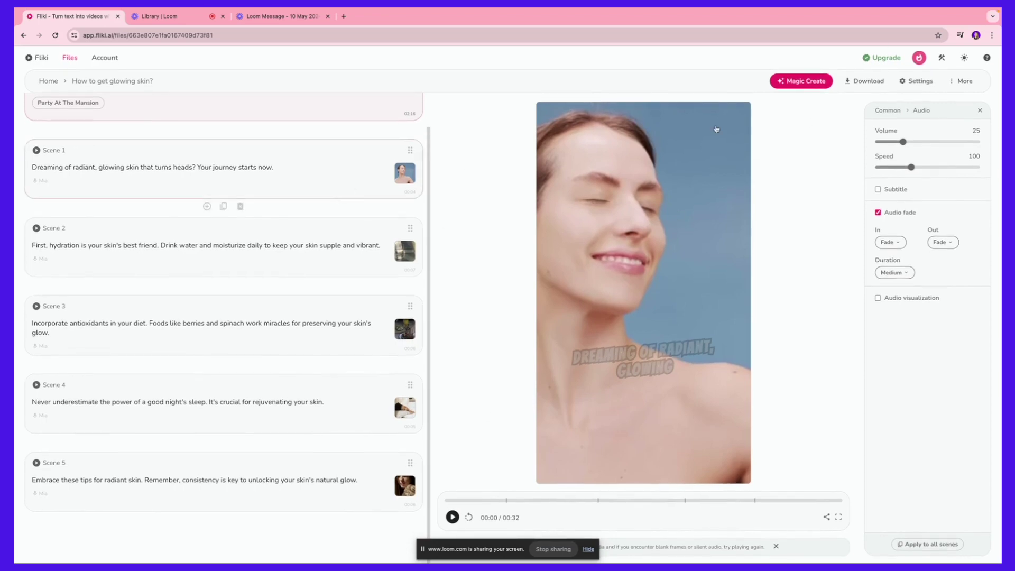
left_click(862, 82)
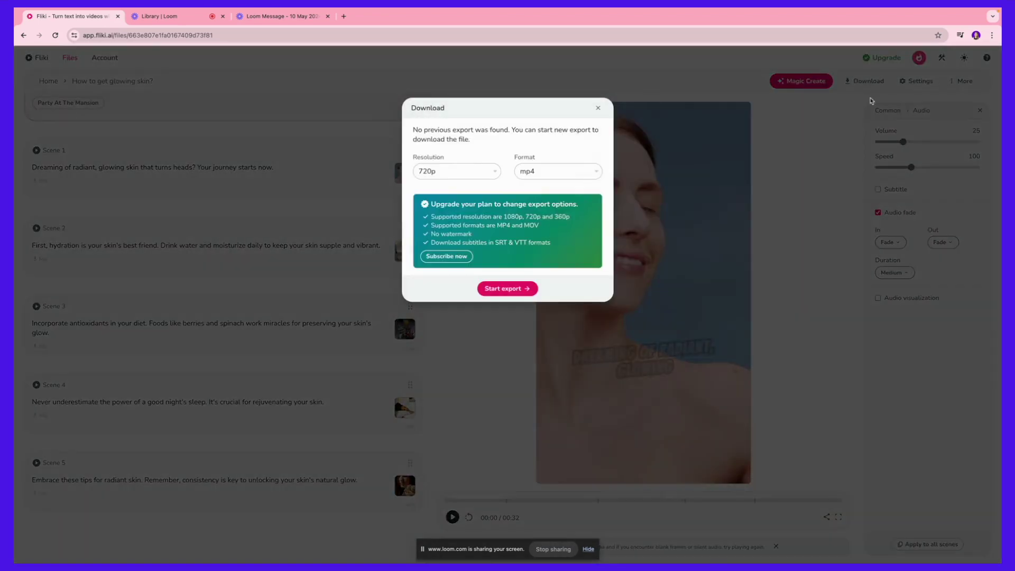
Step: Export the video at 720p resolution in mp4 format and confirm the new export
left_click(468, 176)
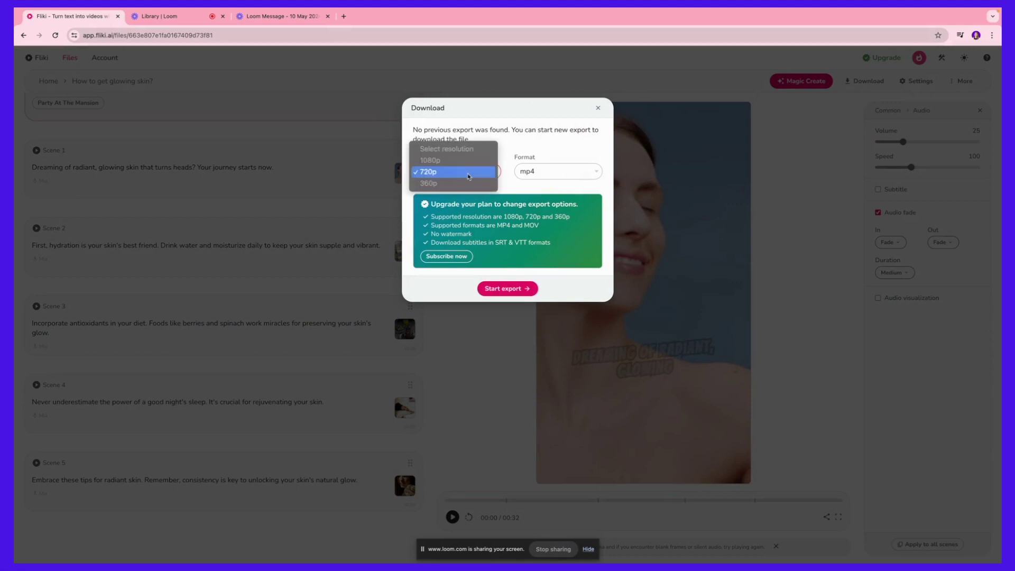
left_click(467, 176)
left_click(427, 172)
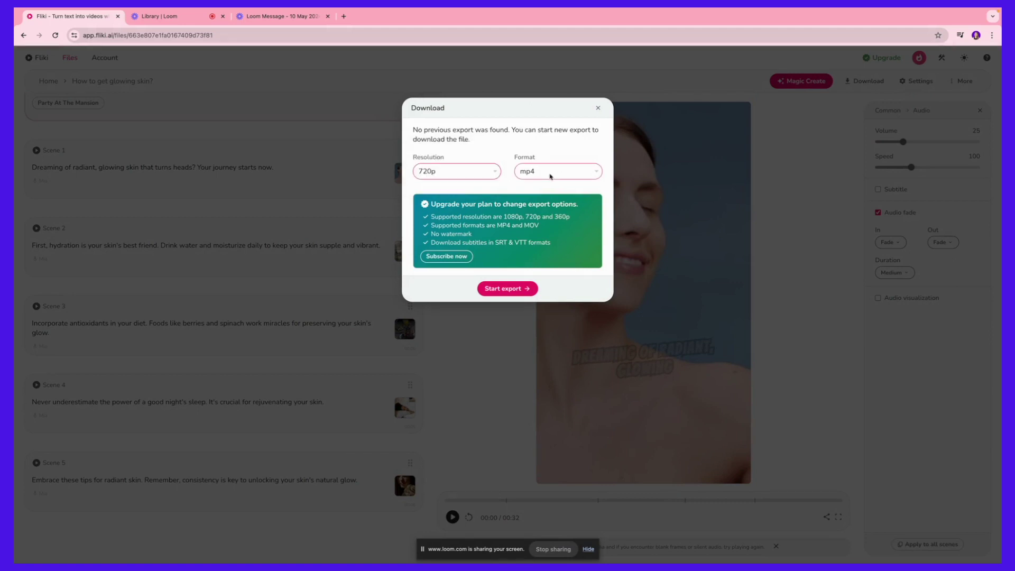
left_click(549, 175)
left_click(550, 174)
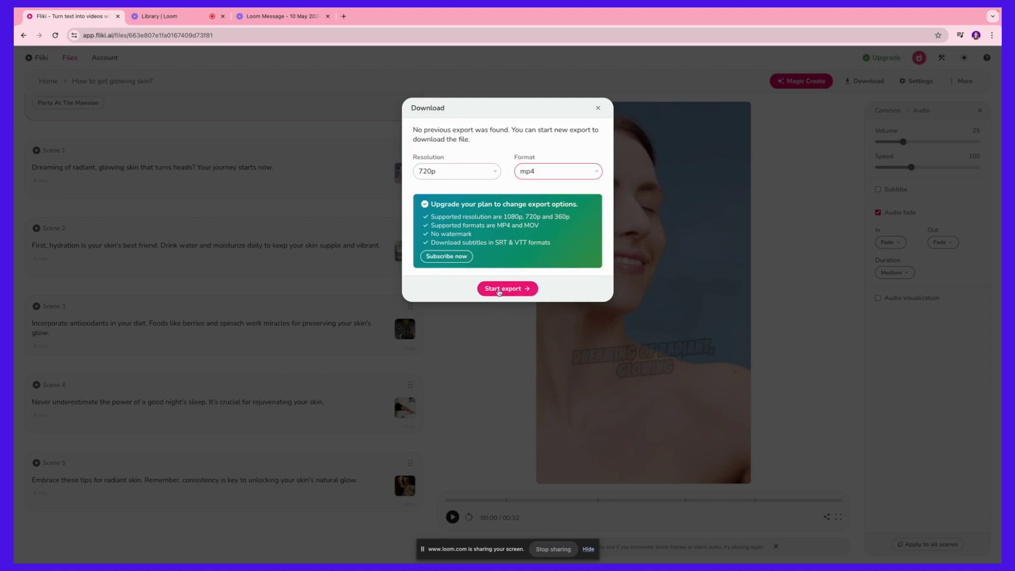
left_click(503, 290)
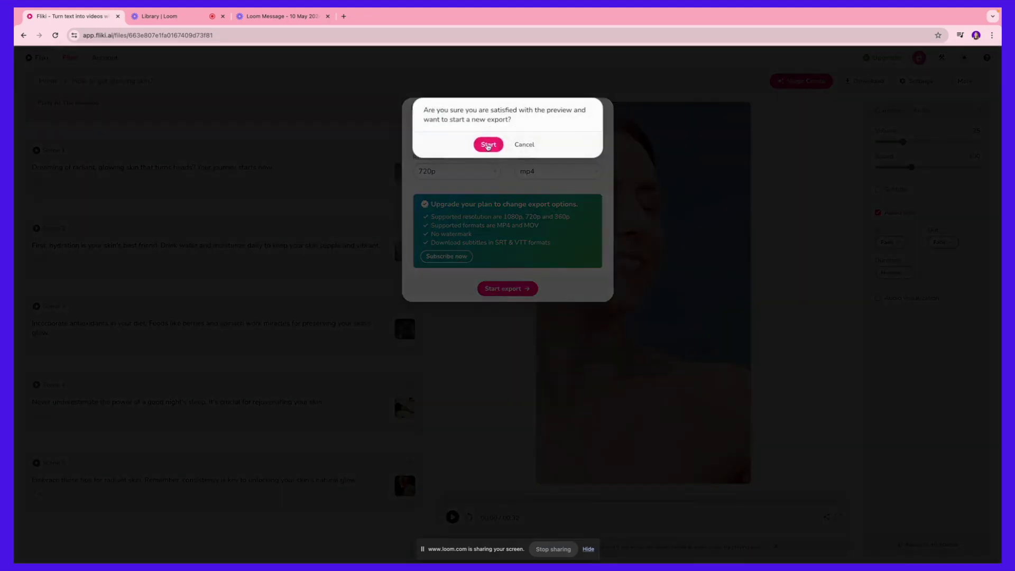
left_click(488, 145)
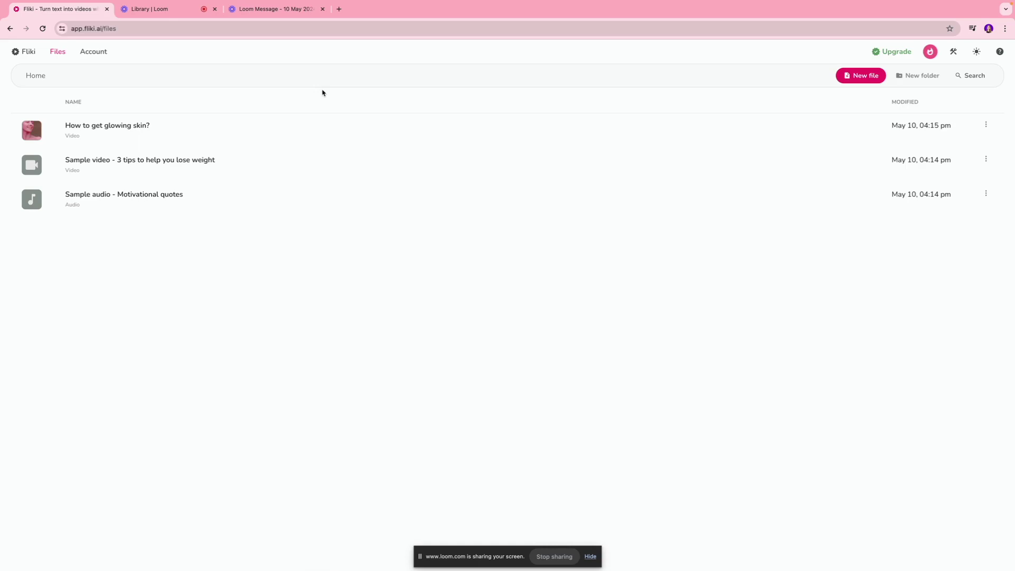
Step: Open the 'How to get glowing skin?' file from the Files list in video preview
left_click(426, 127)
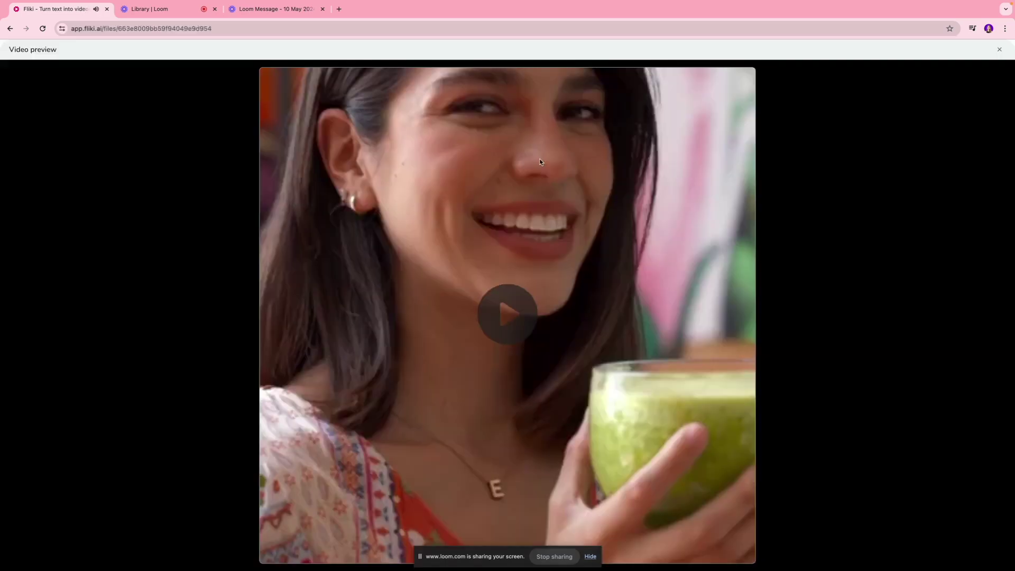